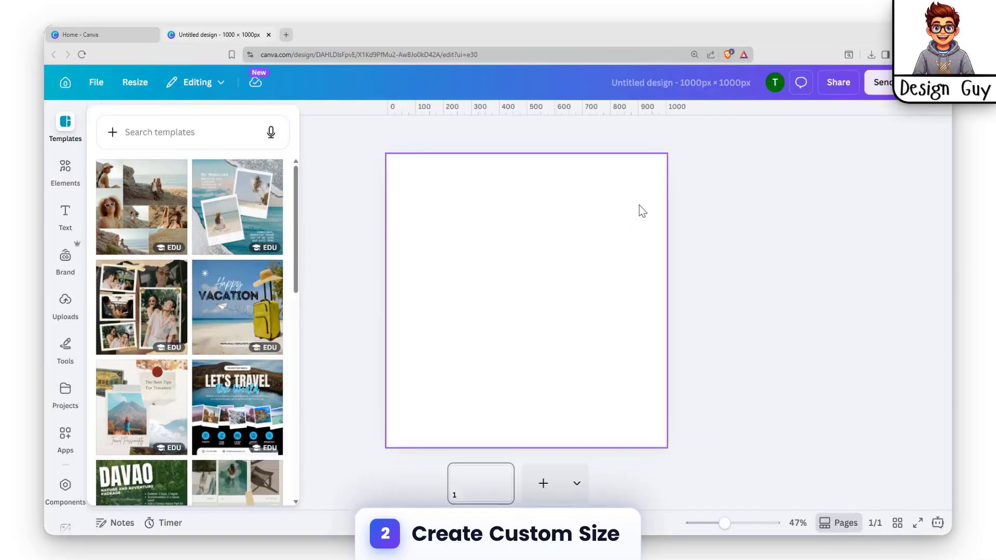
# Search the elements library for "cartoon background" and show all photo results
pyautogui.click(76, 170)
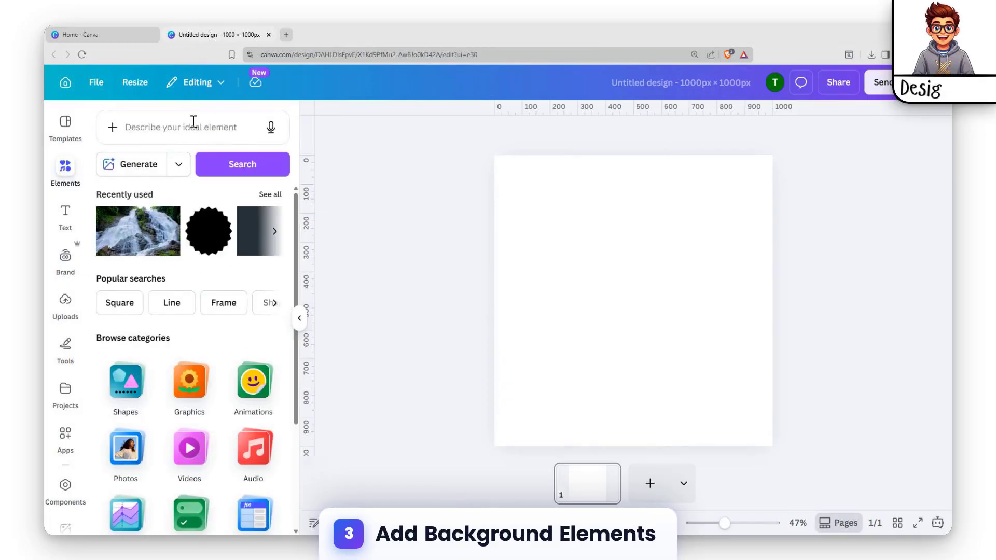
pyautogui.click(193, 121)
pyautogui.write('cartoon backg')
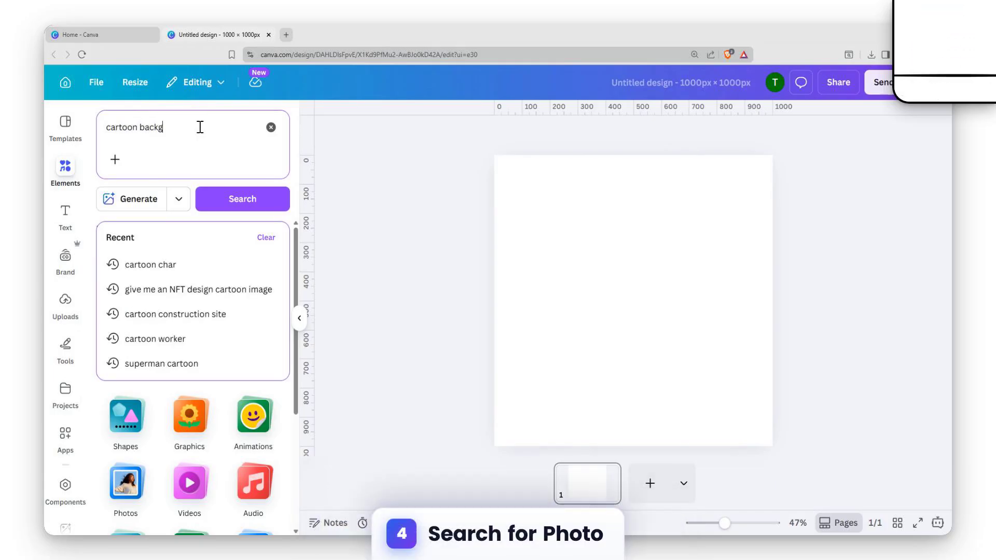
pyautogui.write('round')
pyautogui.press('Return')
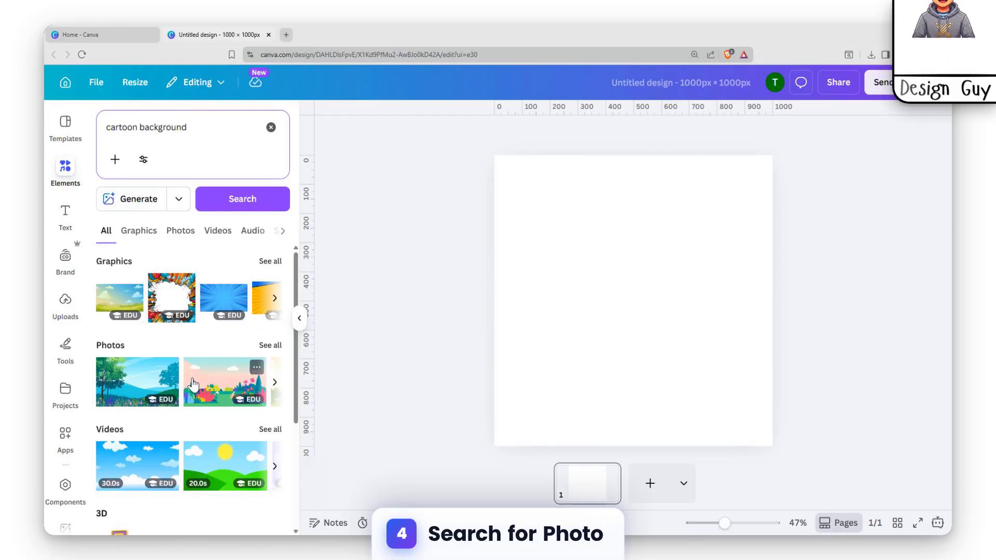
pyautogui.click(262, 348)
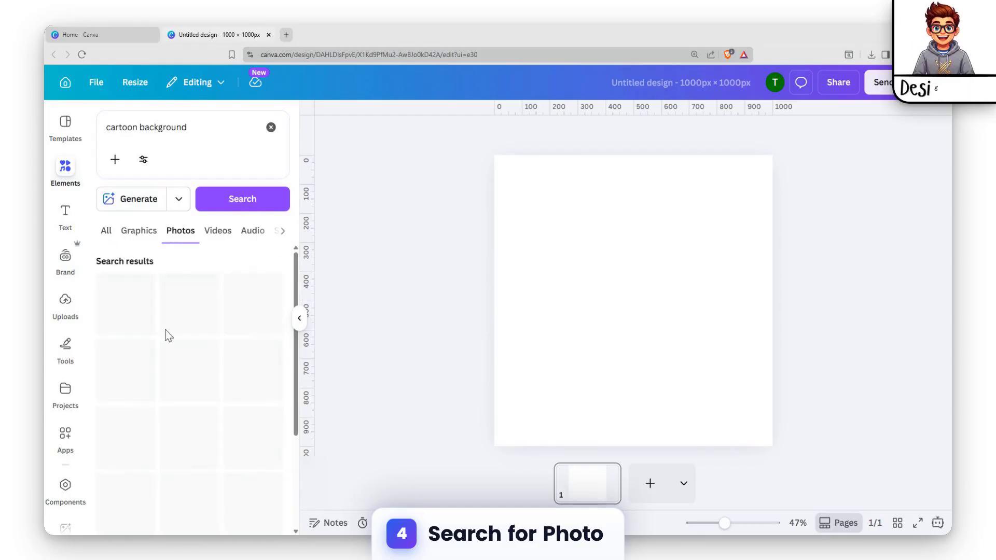
# Add the cartoon school photo with the winding path and enlarge it across the page's full width as the background
pyautogui.scroll(-5, 255, 327)
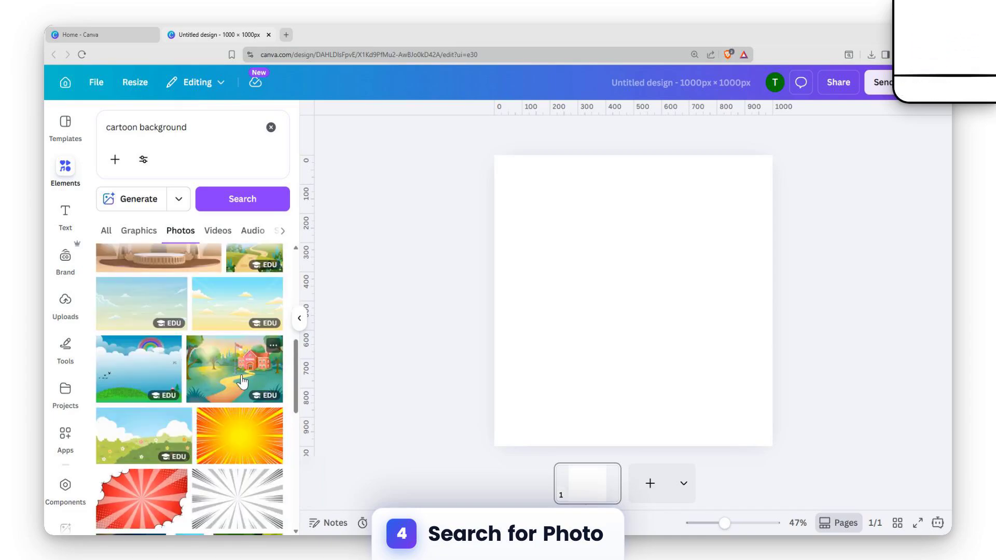
pyautogui.click(235, 381)
pyautogui.moveTo(664, 302); pyautogui.dragTo(639, 242)
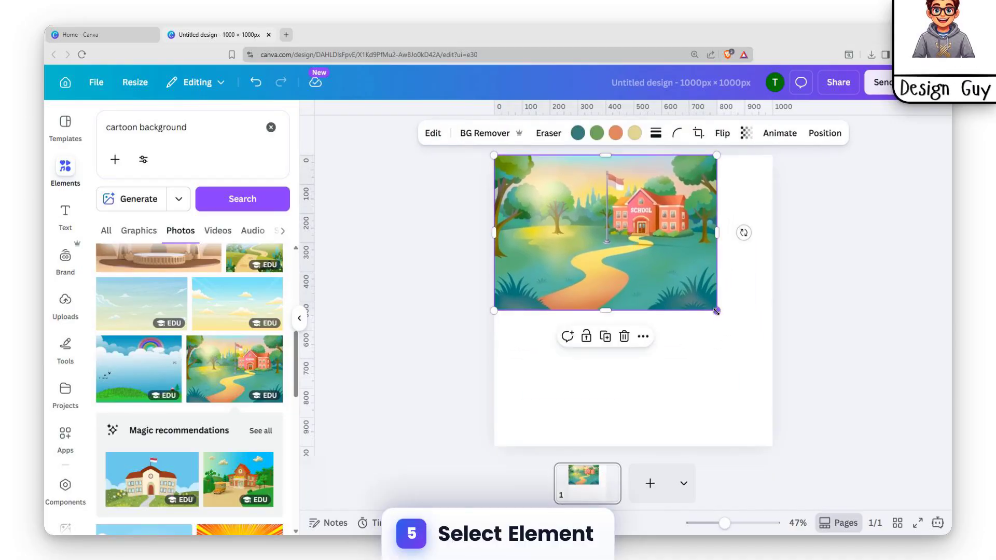
pyautogui.moveTo(716, 310); pyautogui.dragTo(672, 334)
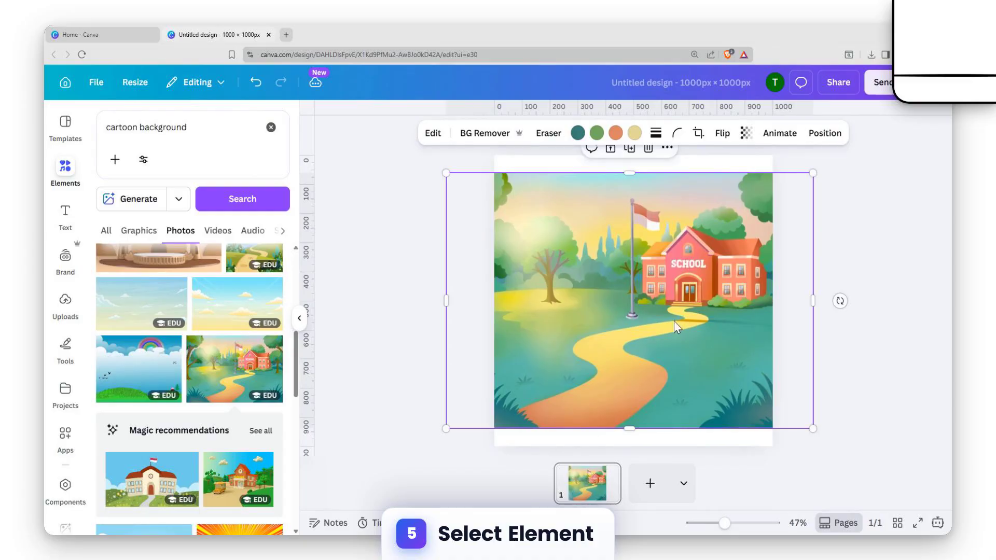
pyautogui.moveTo(813, 172); pyautogui.dragTo(838, 156)
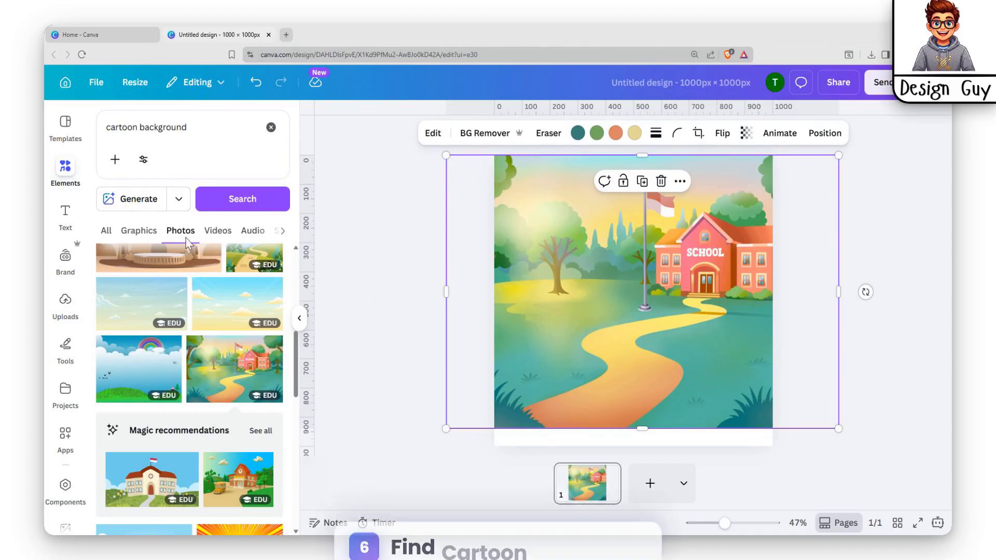
# Search the elements library for "cartoon character" and browse all graphics results
pyautogui.click(271, 128)
pyautogui.press('Down')
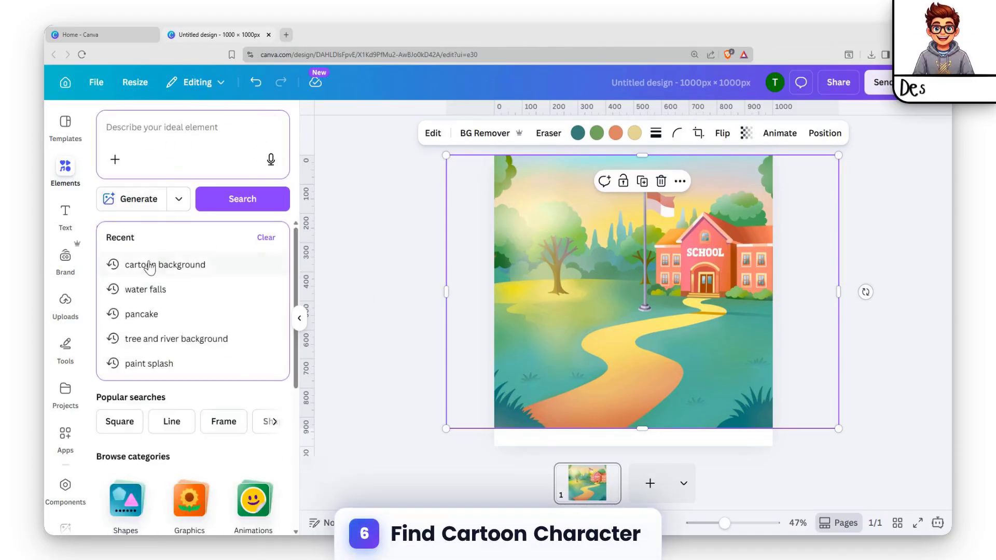
pyautogui.press('Return')
pyautogui.moveTo(182, 142); pyautogui.dragTo(154, 127)
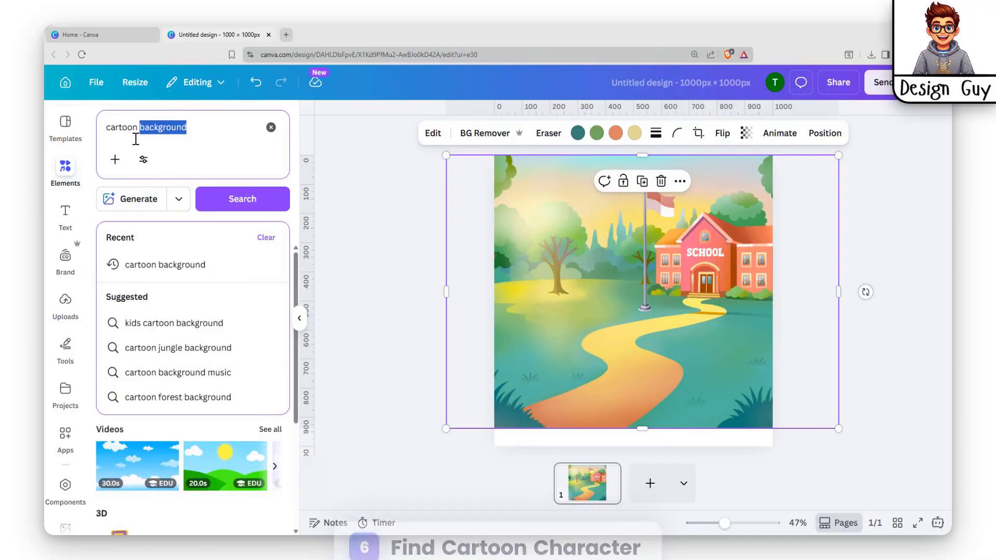
pyautogui.write('characte')
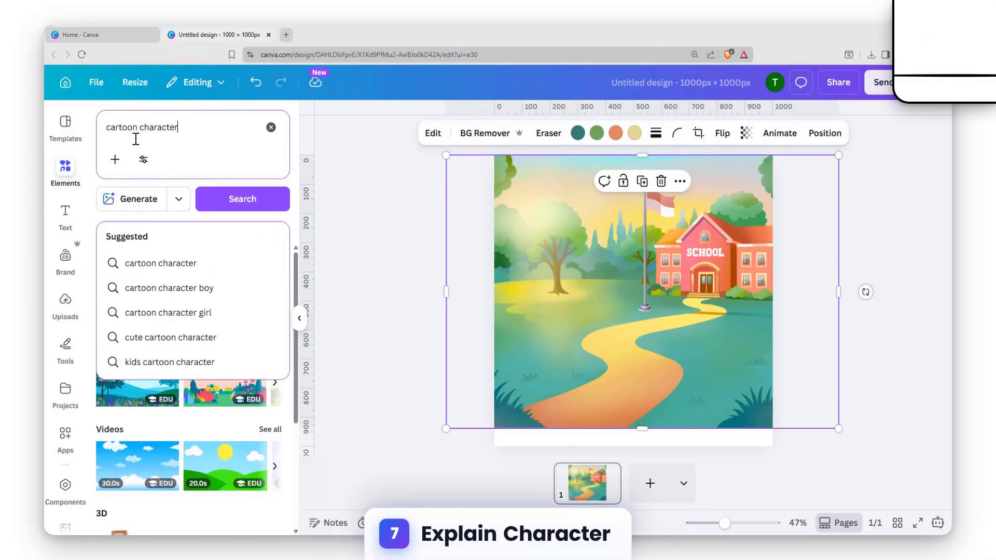
pyautogui.press('Return')
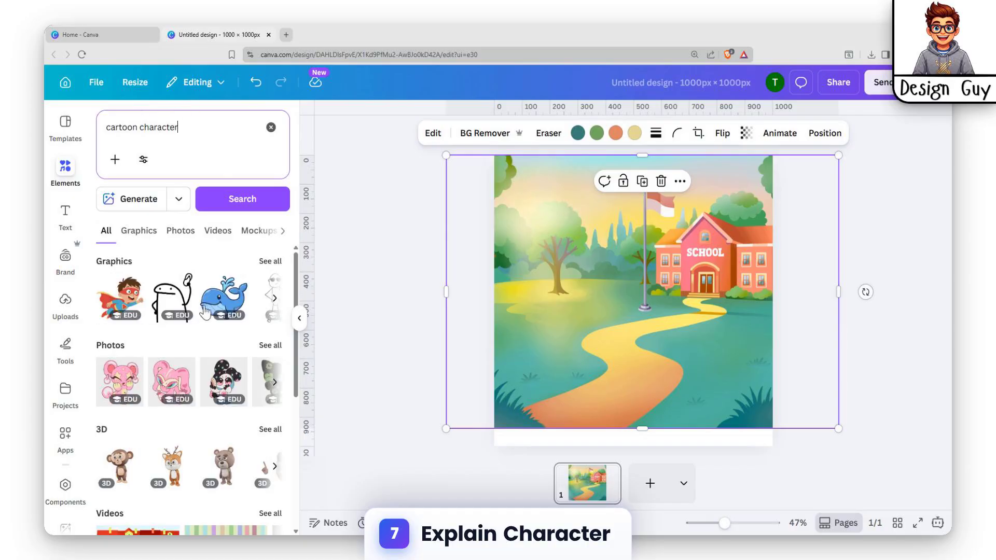
pyautogui.click(266, 262)
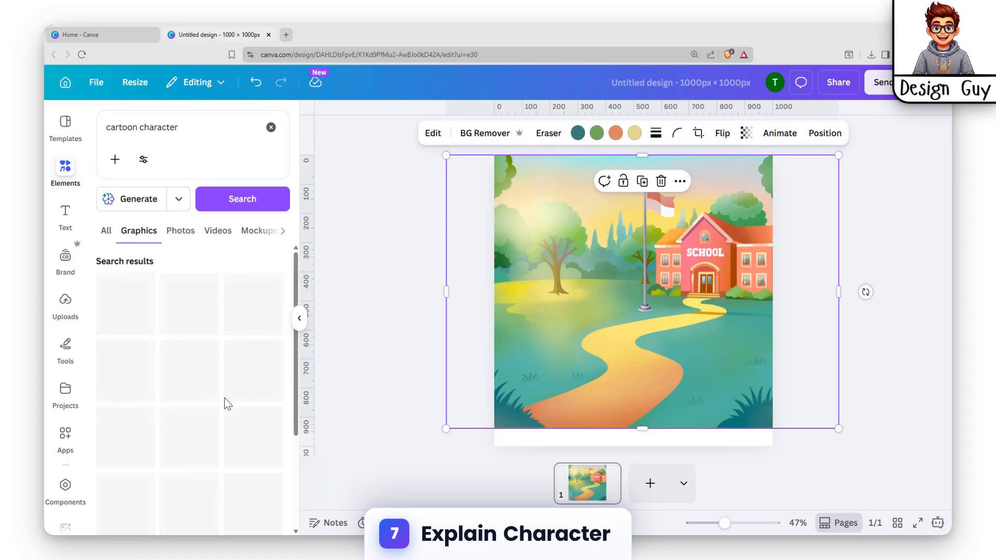
pyautogui.scroll(-3, 223, 407)
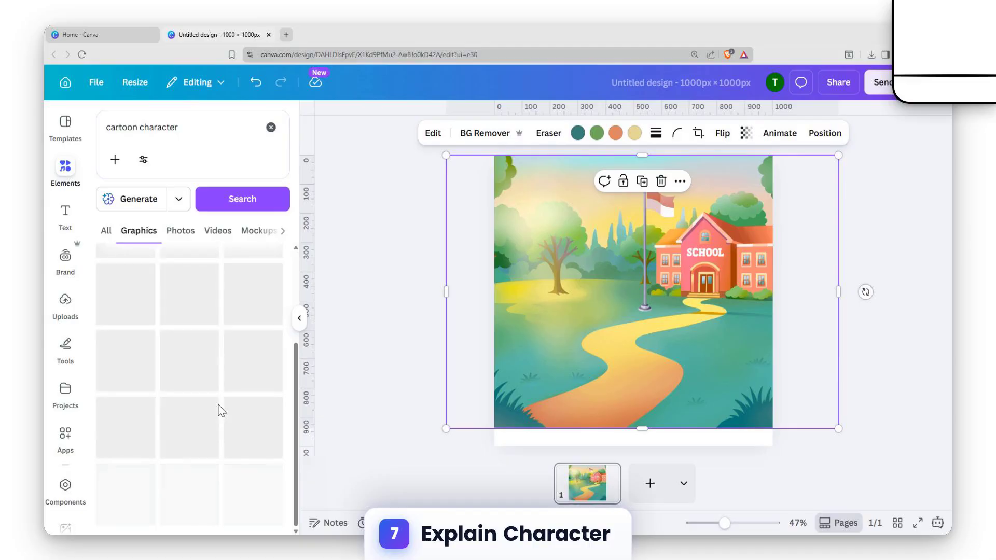
pyautogui.scroll(3, 207, 363)
# Search the graphics for "cartoon student", add the waving girl in the red skirt and scale her down
pyautogui.click(138, 136)
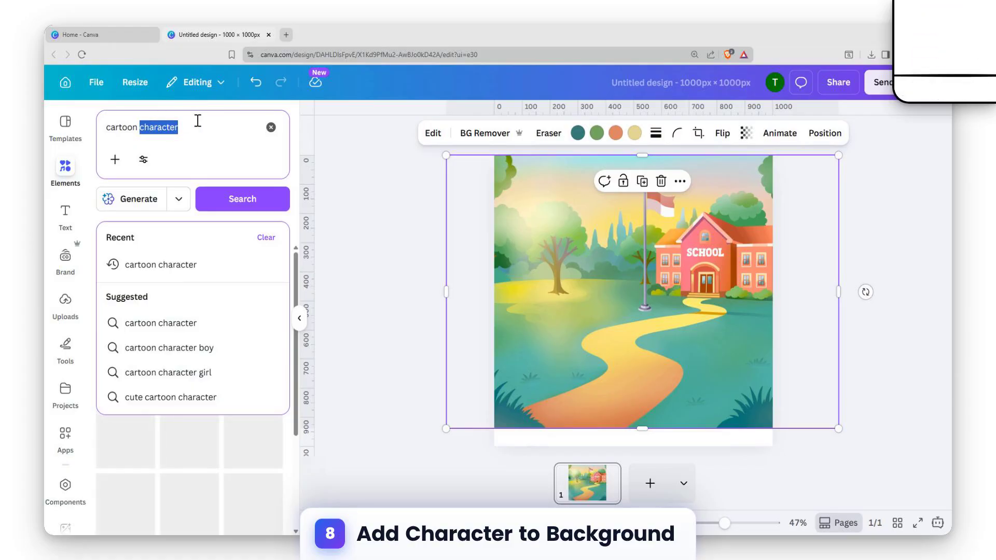
pyautogui.write('studen')
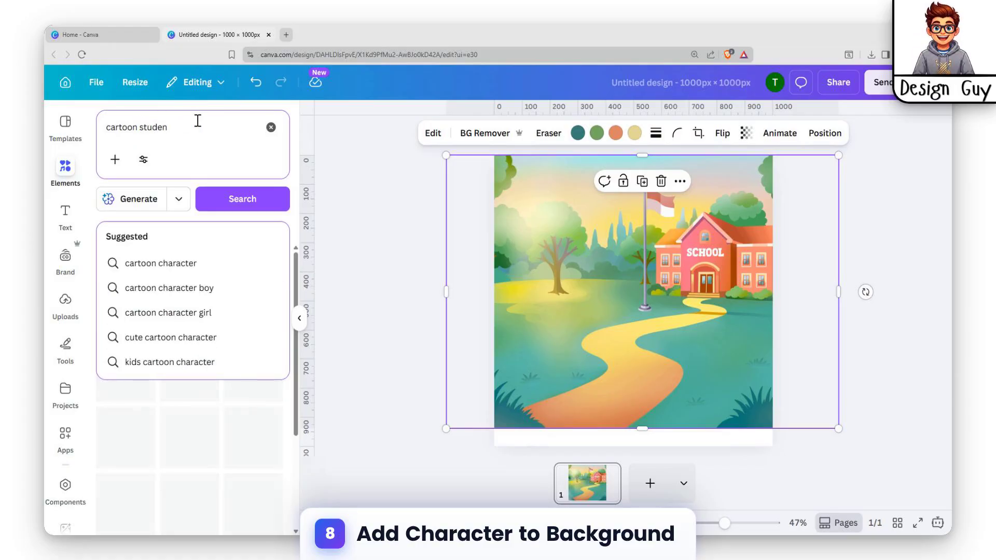
pyautogui.write('t')
pyautogui.press('Return')
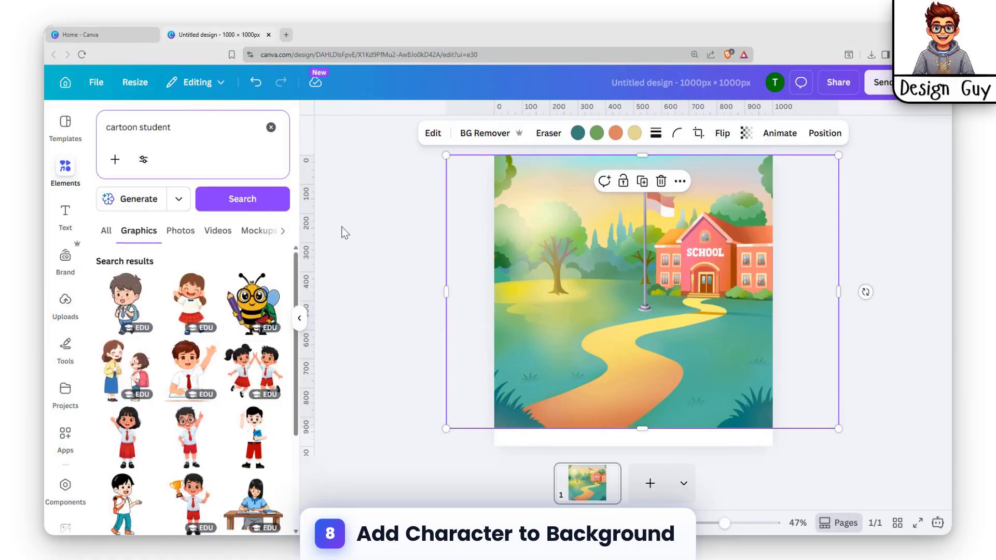
pyautogui.click(190, 311)
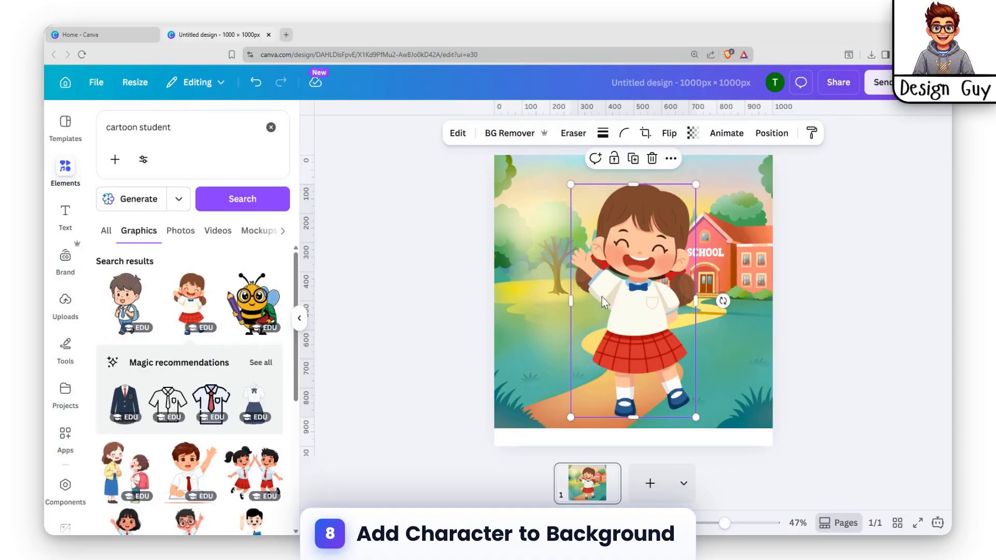
pyautogui.moveTo(691, 188); pyautogui.dragTo(762, 279)
# Add the walking boy with the blue backpack and scale him down on the path, with the girl moved beside the tree
pyautogui.click(115, 305)
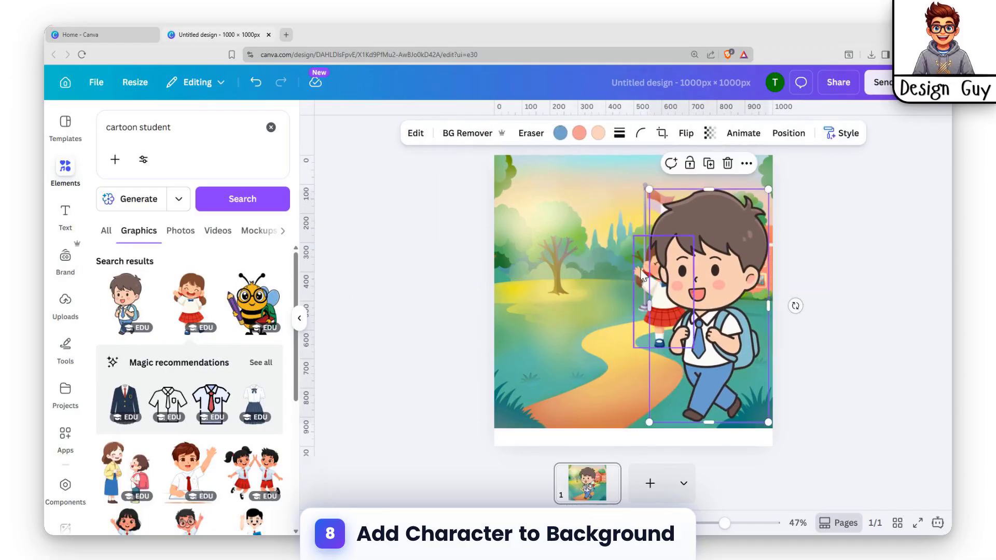
pyautogui.click(645, 285)
pyautogui.moveTo(645, 286); pyautogui.dragTo(558, 286)
pyautogui.click(704, 240)
pyautogui.moveTo(705, 239); pyautogui.dragTo(673, 212)
pyautogui.moveTo(734, 164); pyautogui.dragTo(677, 289)
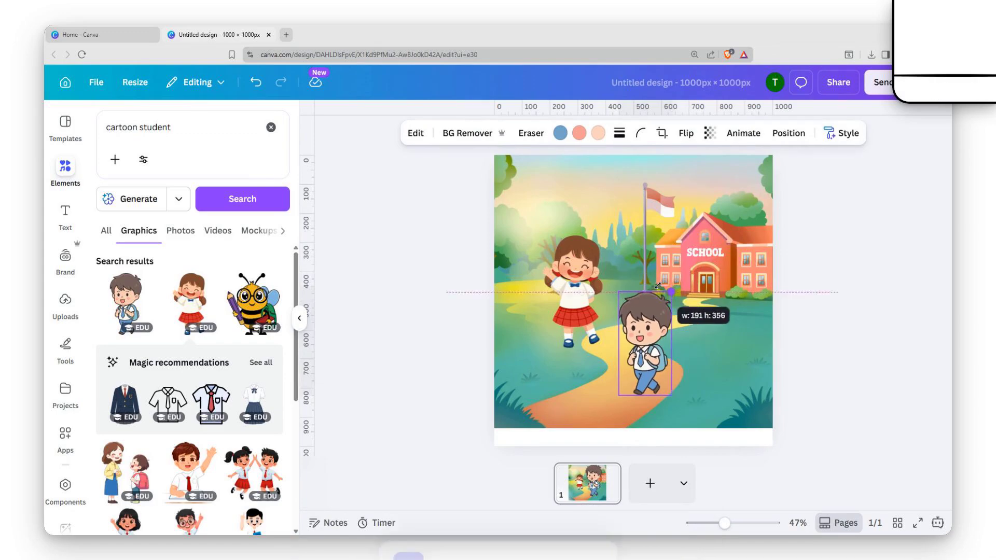
# Rearrange the two students, shifting the girl closer to the path and placing a slightly larger boy on the path in front of her
pyautogui.moveTo(631, 322); pyautogui.dragTo(680, 306)
pyautogui.moveTo(552, 287); pyautogui.dragTo(584, 275)
pyautogui.click(702, 302)
pyautogui.moveTo(727, 281); pyautogui.dragTo(740, 254)
pyautogui.moveTo(706, 301); pyautogui.dragTo(652, 344)
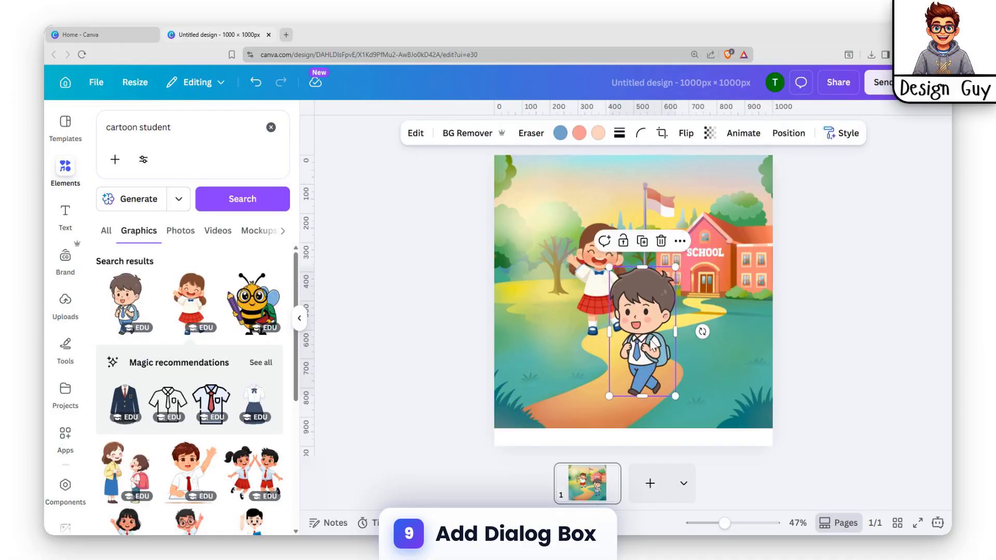
# Move the girl to the grass by the tree and scale both students down slightly
pyautogui.moveTo(600, 257); pyautogui.dragTo(548, 254)
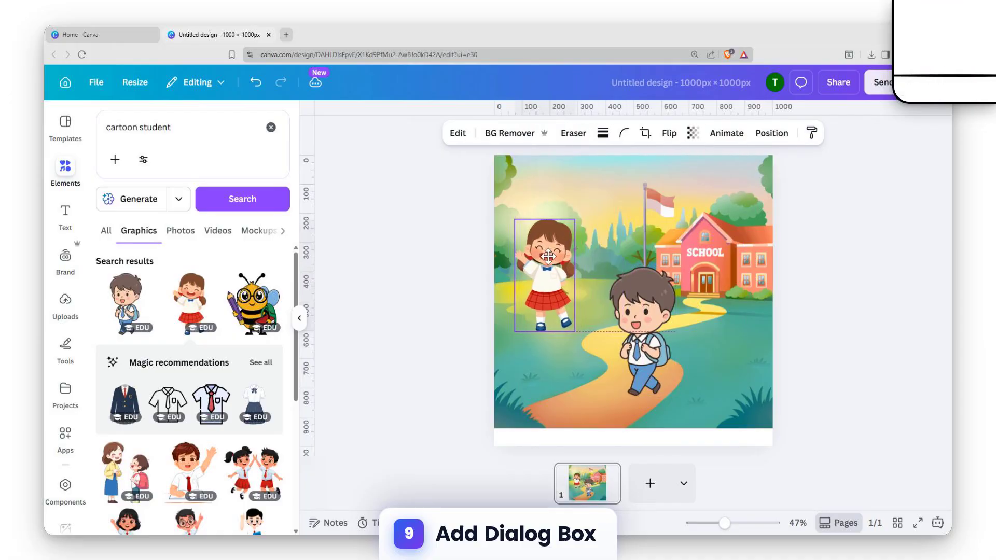
pyautogui.moveTo(575, 220); pyautogui.dragTo(560, 248)
pyautogui.click(646, 310)
pyautogui.moveTo(679, 270); pyautogui.dragTo(654, 310)
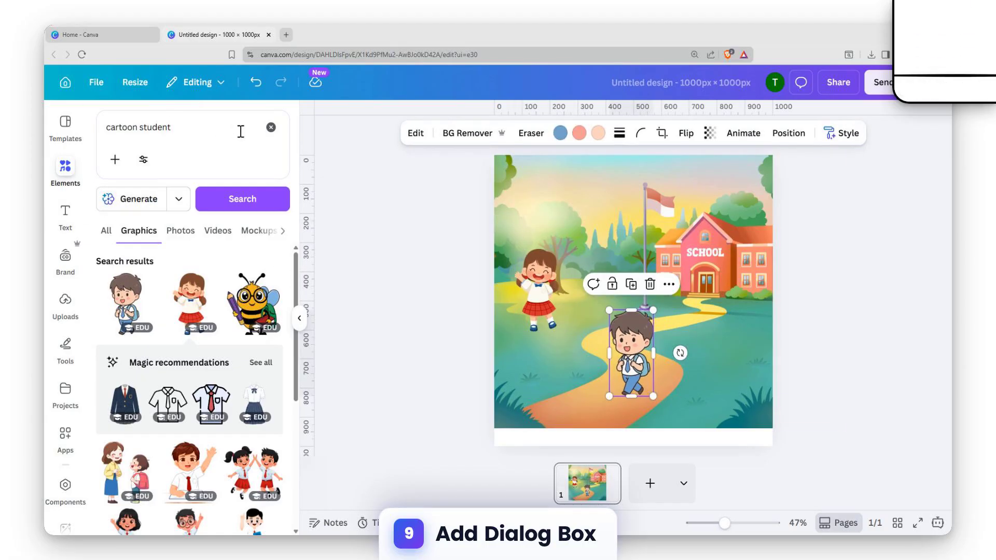
# Replace the element search with "speech bubble"
pyautogui.click(271, 127)
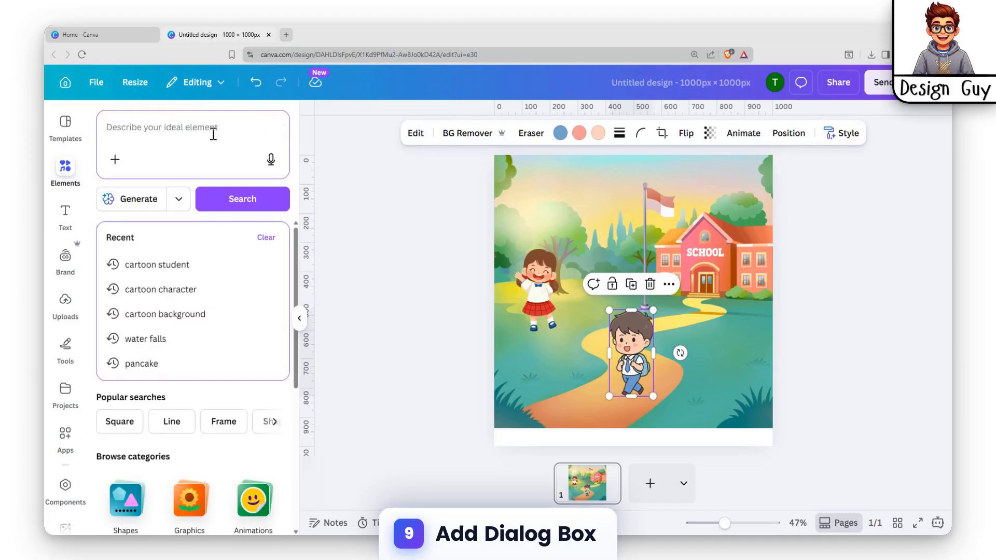
pyautogui.write('spee')
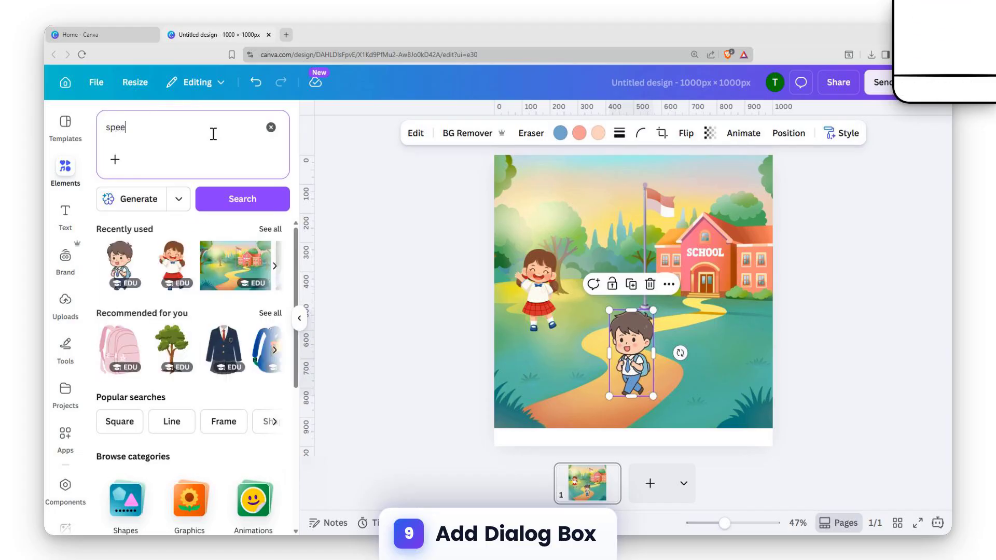
pyautogui.write('ch bubbl')
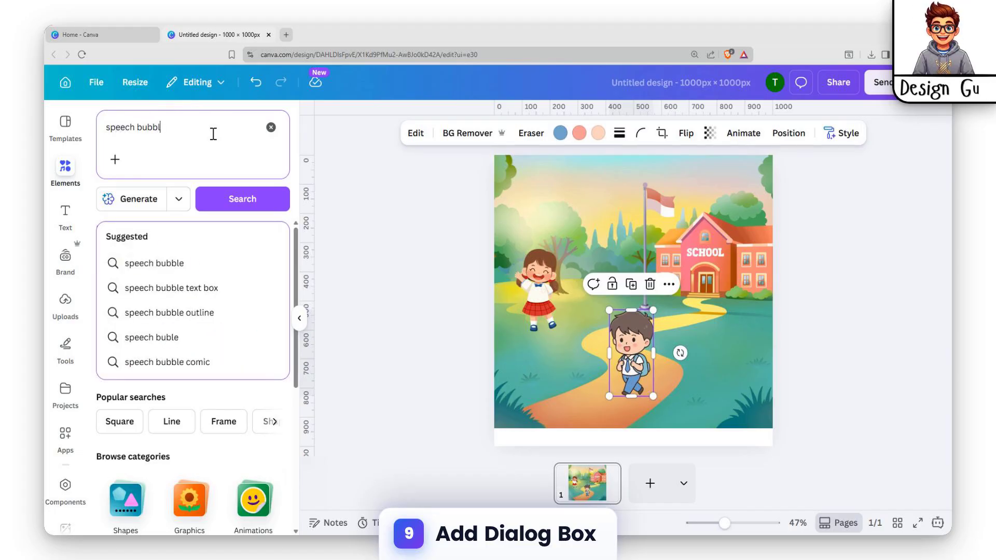
pyautogui.write('e')
pyautogui.press('Return')
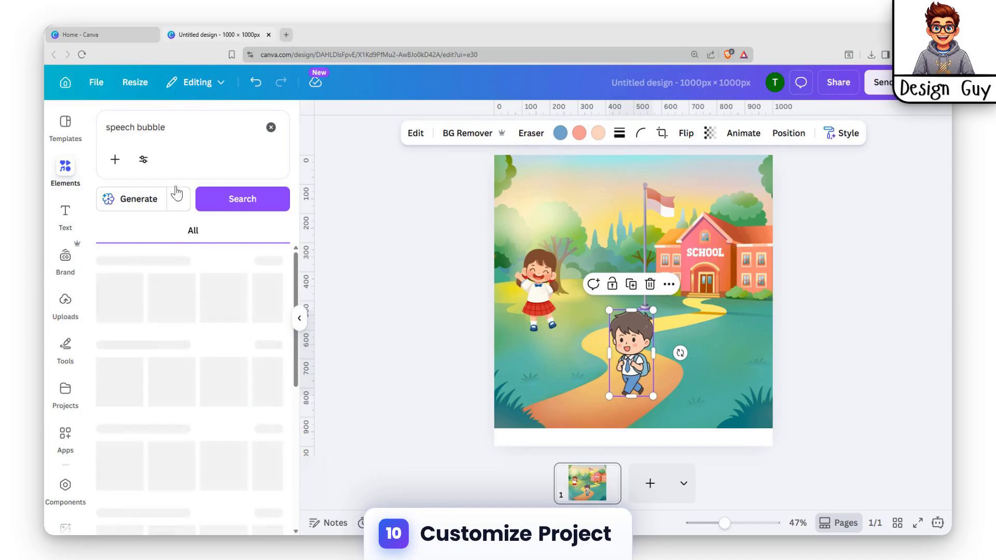
# Examine the element search filters for colour, orientation, animation, price and cut-outs, including the cut-out explanation
pyautogui.click(144, 160)
pyautogui.scroll(-1, 171, 415)
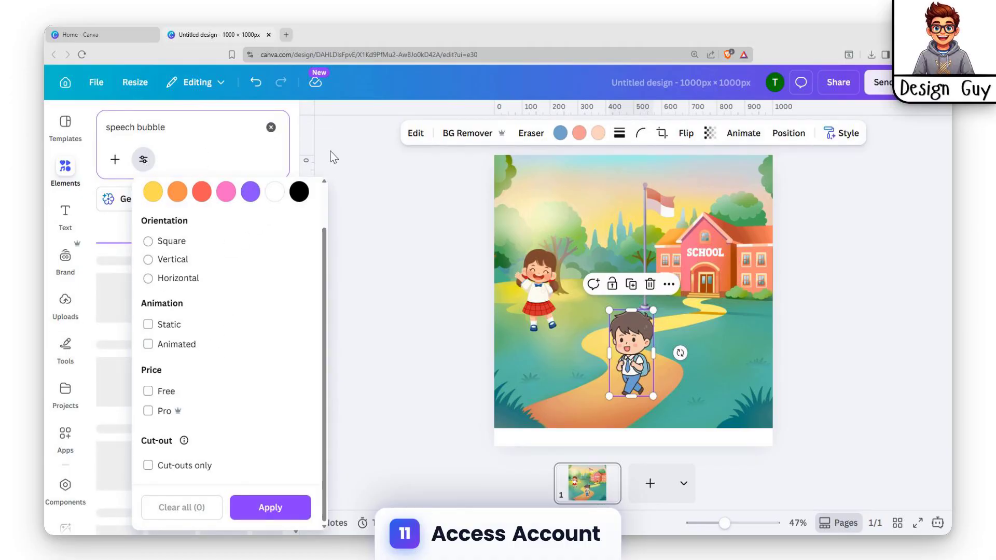
pyautogui.scroll(1, 216, 332)
pyautogui.scroll(-1, 212, 348)
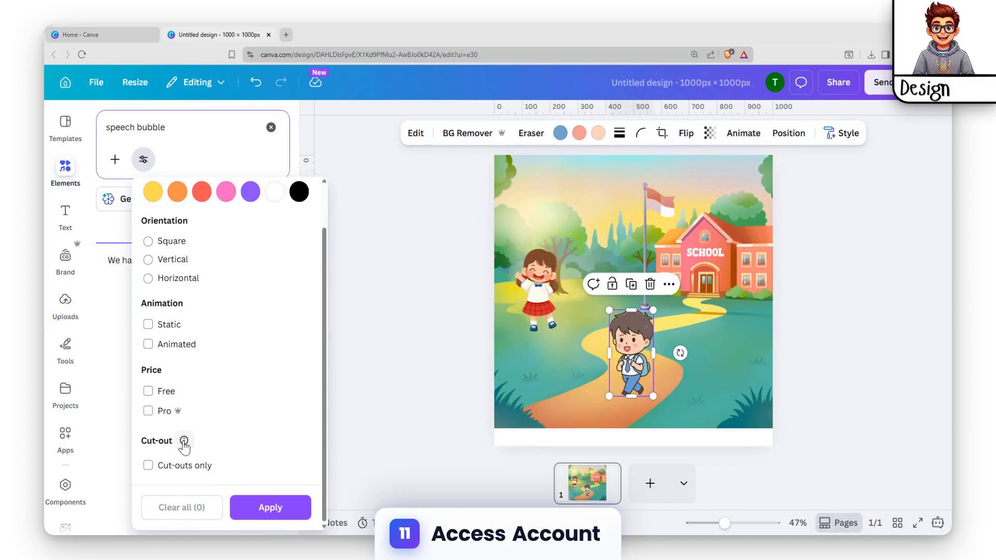
pyautogui.moveTo(184, 442)
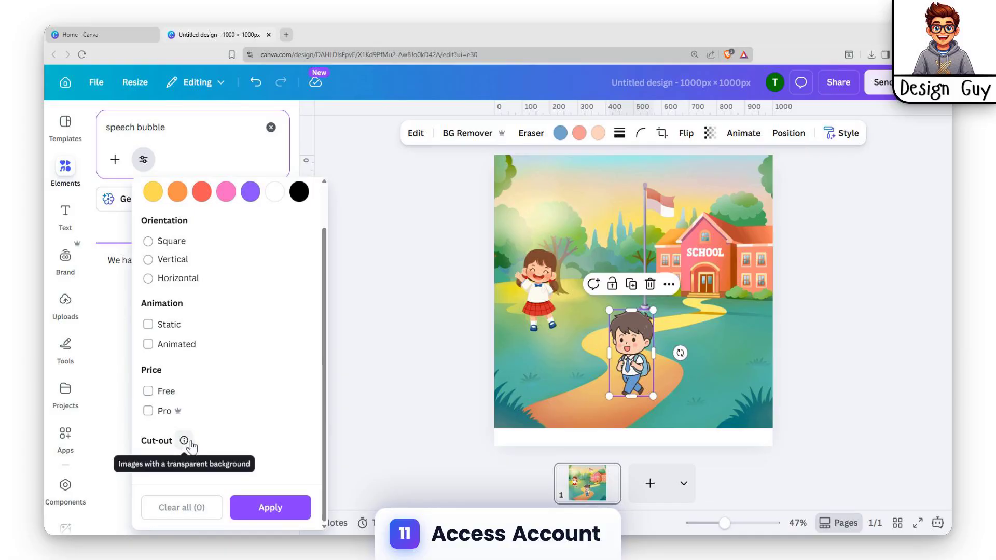
pyautogui.click(436, 331)
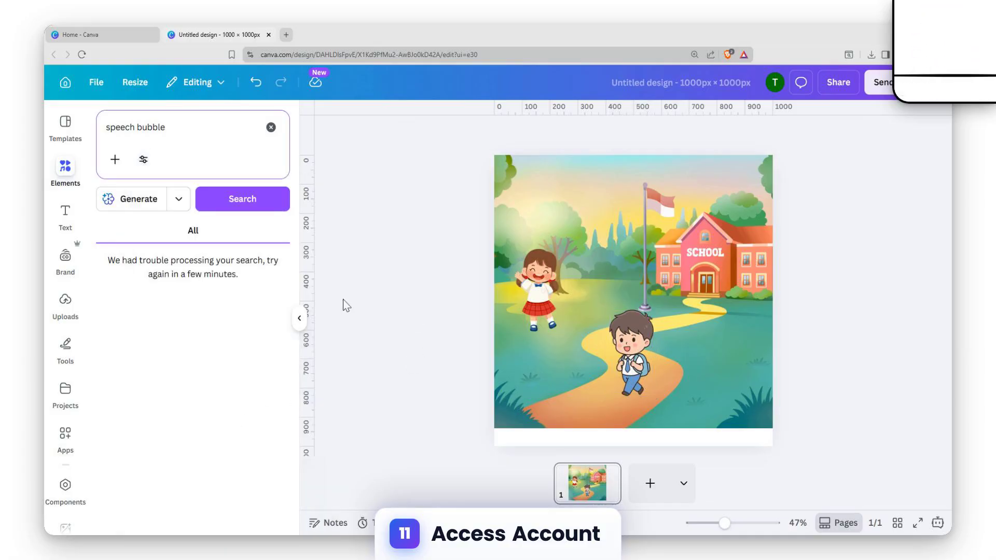
# Run the "speech bubble" search again and add the thick-outlined oval bubble from the graphics results to the page
pyautogui.click(182, 125)
pyautogui.click(232, 199)
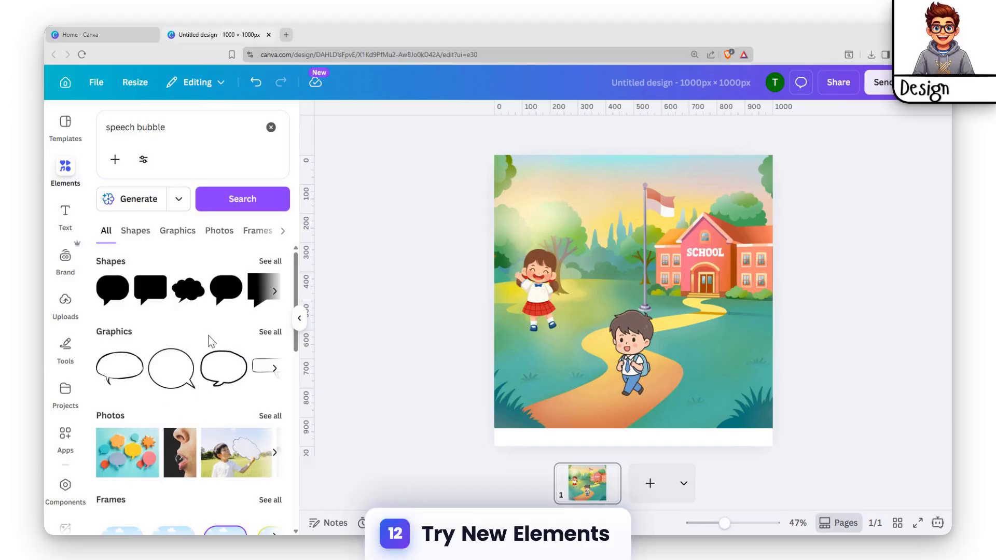
pyautogui.click(274, 332)
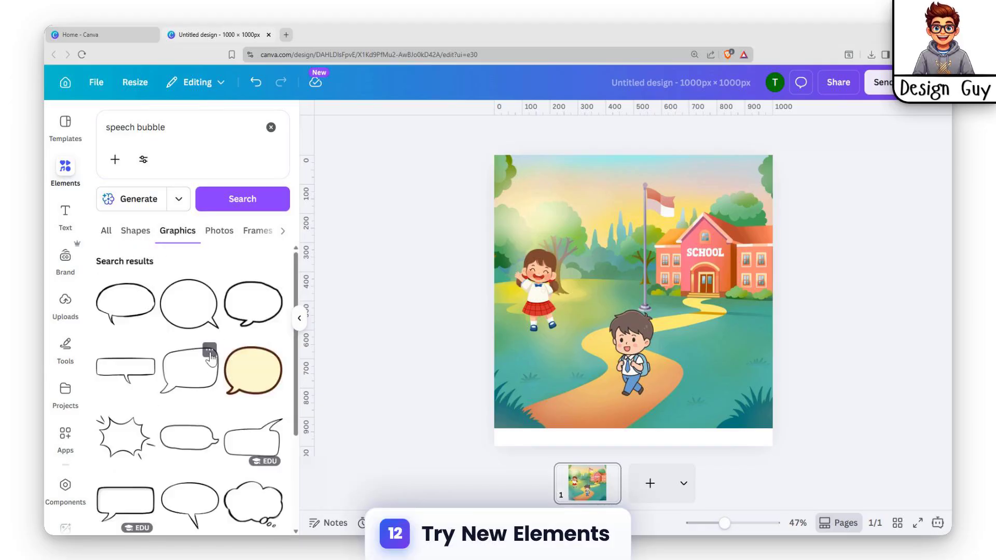
pyautogui.scroll(-2, 213, 372)
pyautogui.scroll(3, 211, 344)
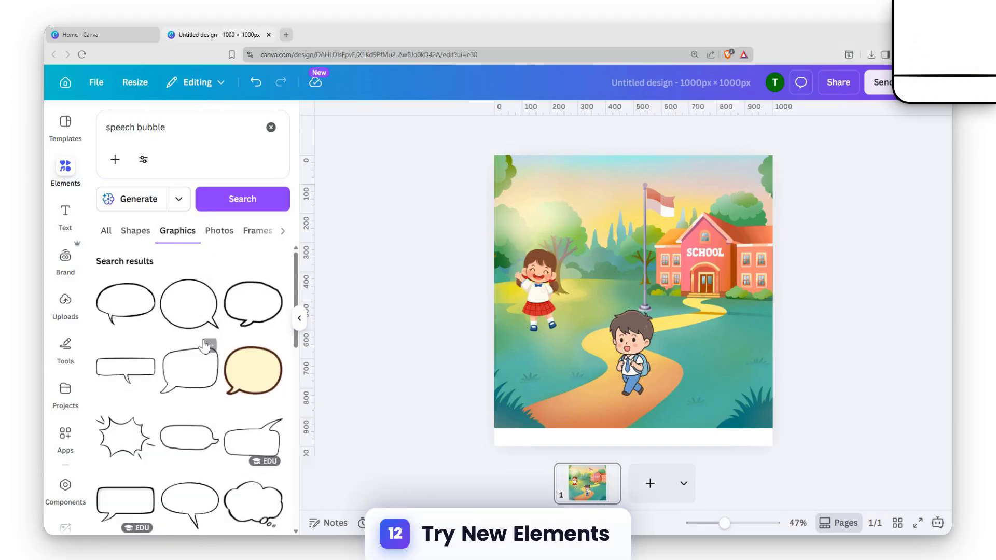
pyautogui.click(253, 302)
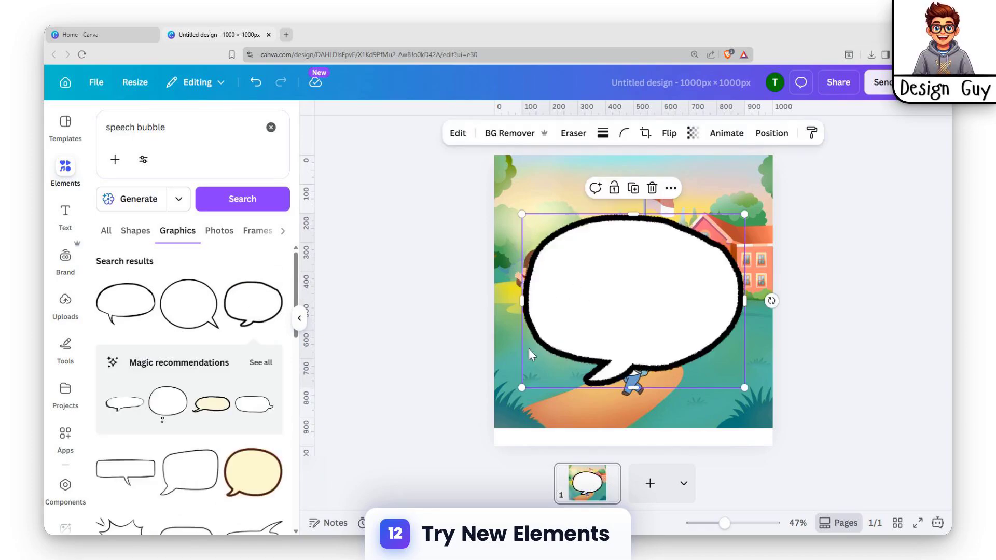
# Delete the thick-outlined oval bubble and add the thin-outlined, rounded rectangular bubble from the graphics results
pyautogui.press('Delete')
pyautogui.scroll(-2, 213, 399)
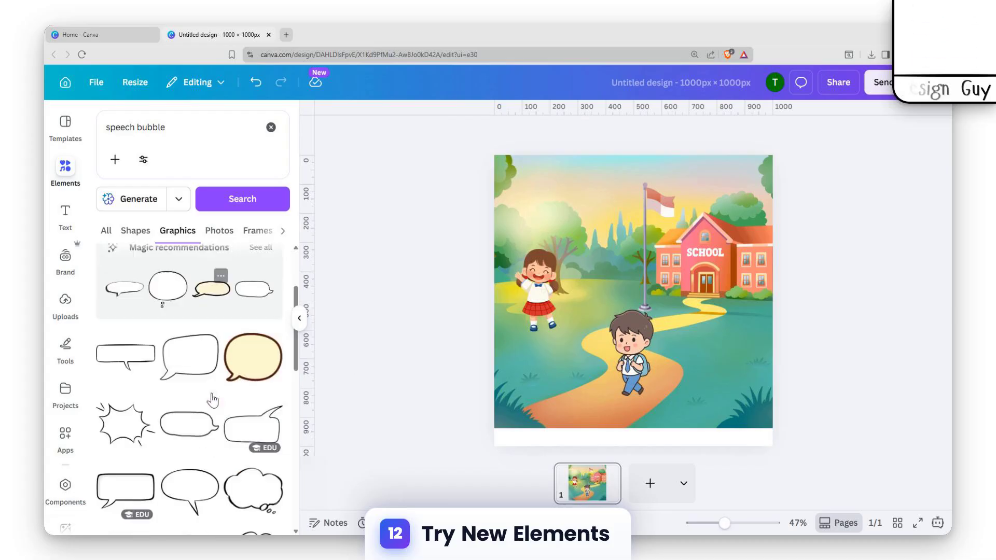
pyautogui.click(197, 366)
# Scale the new speech bubble down and place it beside the boy's head with its tail towards his face
pyautogui.moveTo(614, 312); pyautogui.dragTo(696, 312)
pyautogui.moveTo(654, 267); pyautogui.dragTo(694, 286)
pyautogui.moveTo(708, 319); pyautogui.dragTo(689, 323)
pyautogui.moveTo(733, 355); pyautogui.dragTo(712, 341)
# Add a subheading text box below the bubble and set its font to Comica from the "comic" font search
pyautogui.click(63, 218)
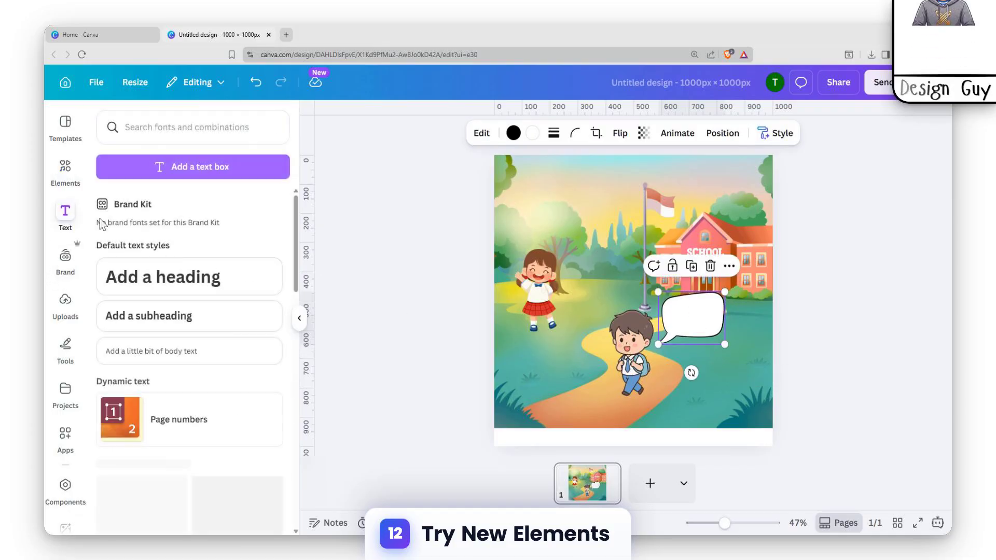
pyautogui.moveTo(161, 323); pyautogui.dragTo(699, 370)
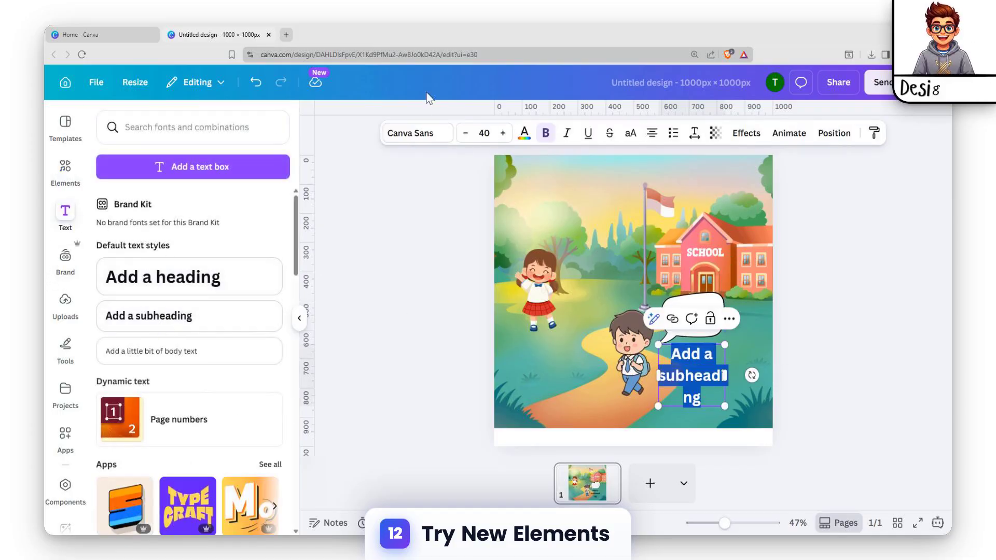
pyautogui.click(413, 133)
pyautogui.click(185, 174)
pyautogui.write('cartoon')
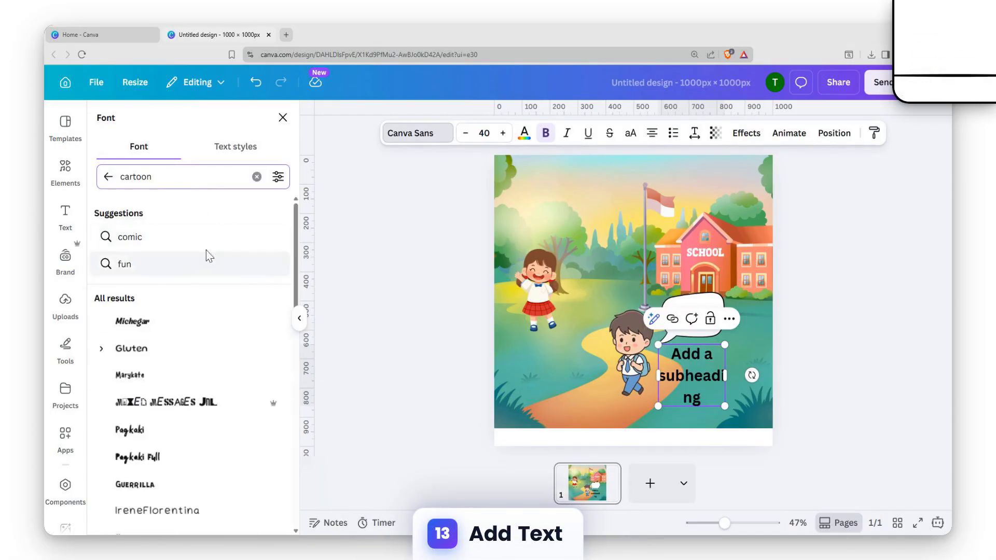
pyautogui.click(255, 240)
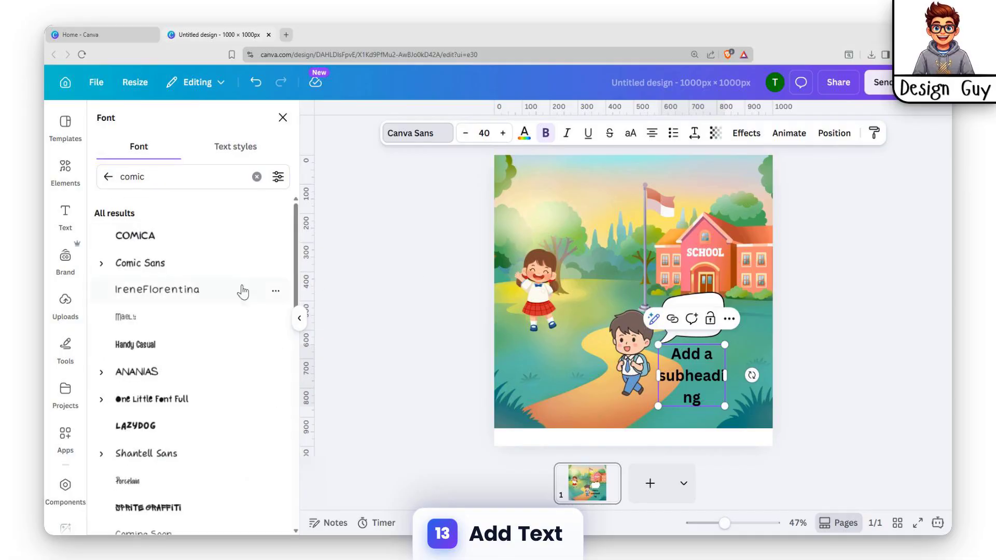
pyautogui.click(151, 240)
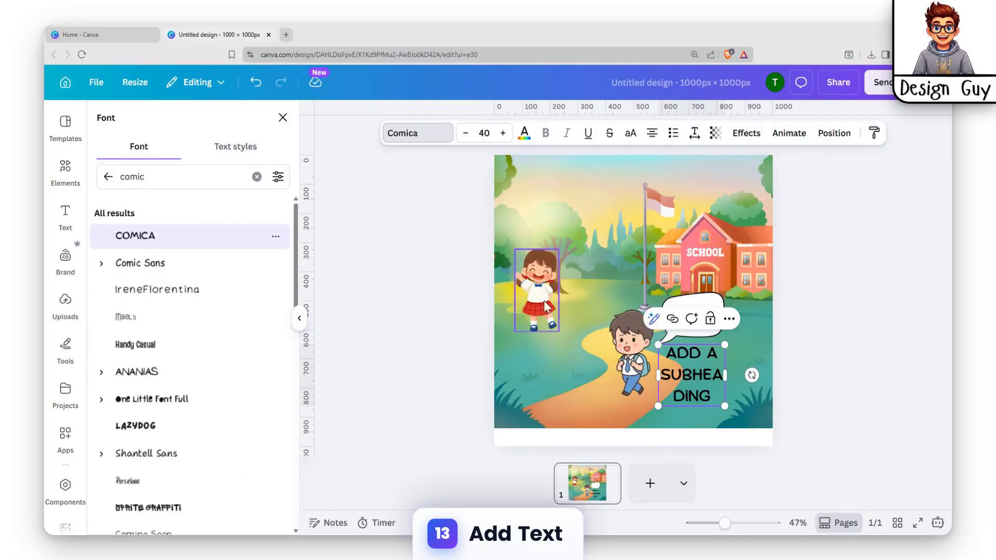
# Replace the subheading placeholder with "YEHEY IT'S TIME TO GO HOME"
pyautogui.doubleClick(693, 371)
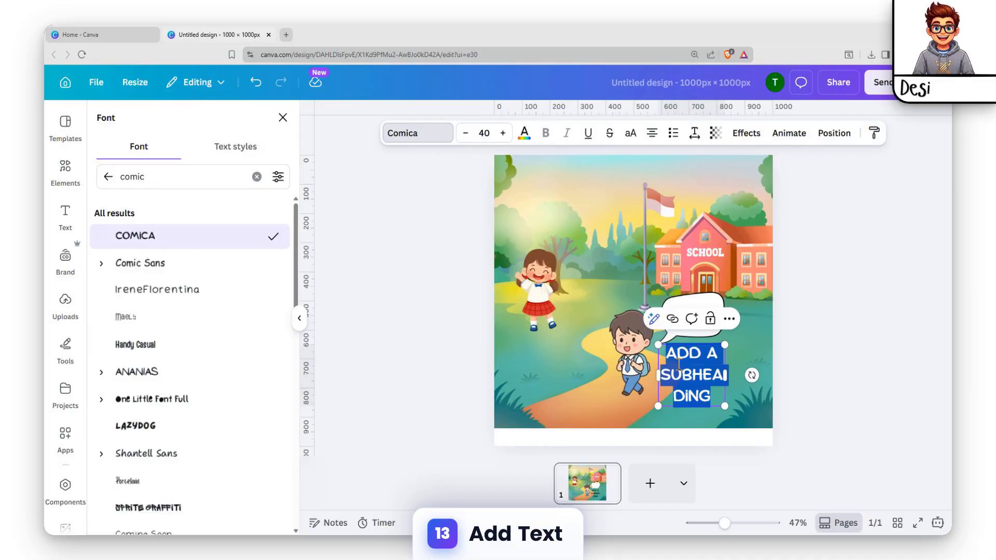
pyautogui.write('YAY')
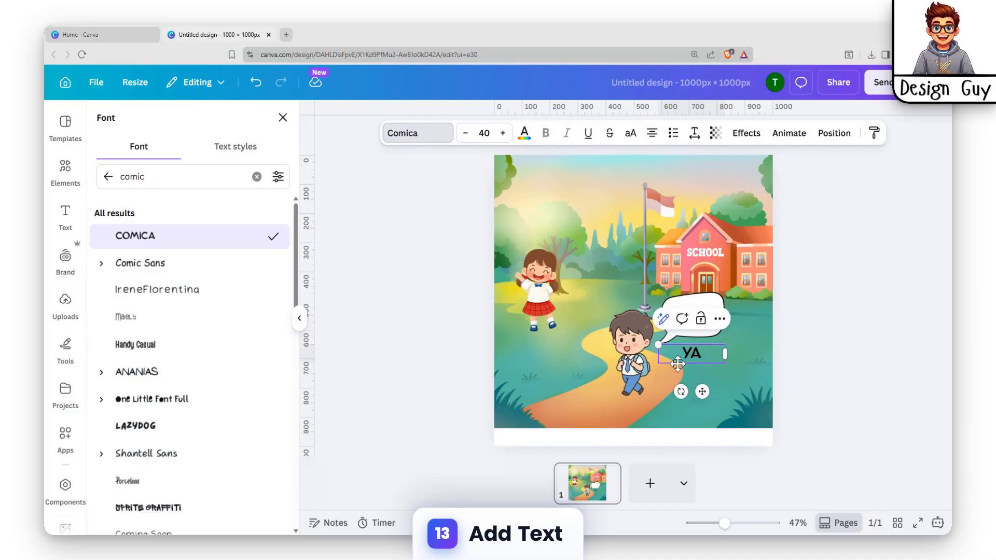
pyautogui.press('BackSpace')
pyautogui.write("EHEY IT'S TI")
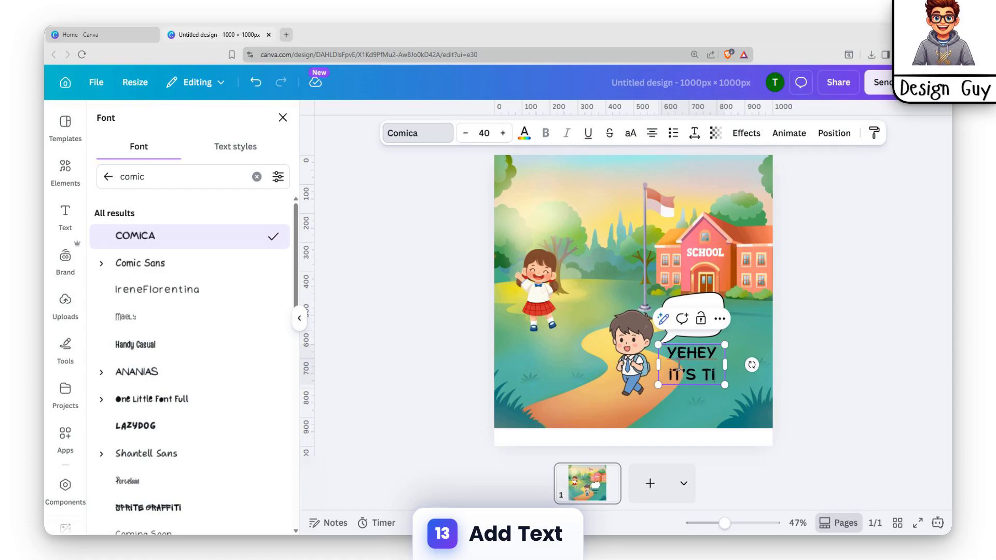
pyautogui.write('ME TO GO GOME')
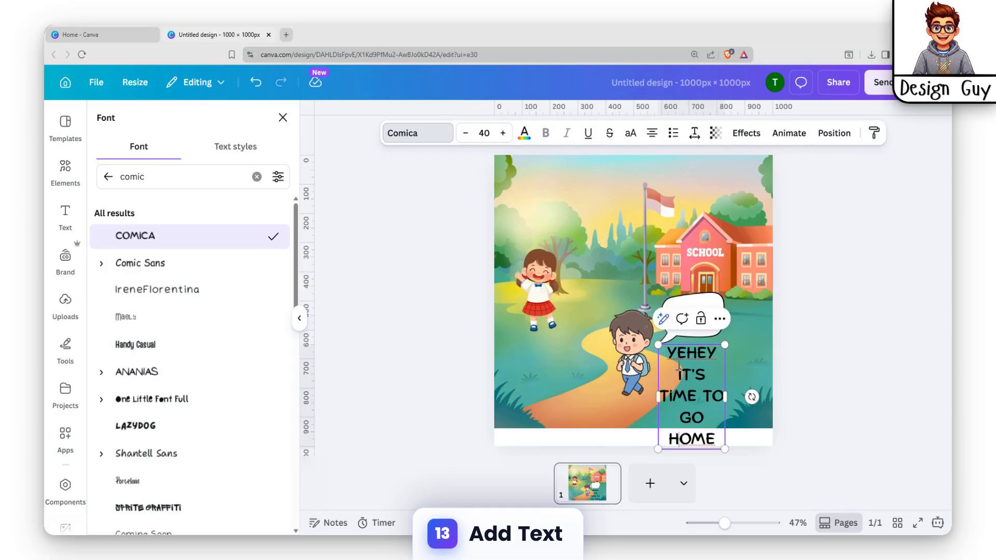
# Set the caption's font size to 14, then scale it down to 11.5 and move it inside the boy's bubble
pyautogui.hotkey('ctrl', 'a')
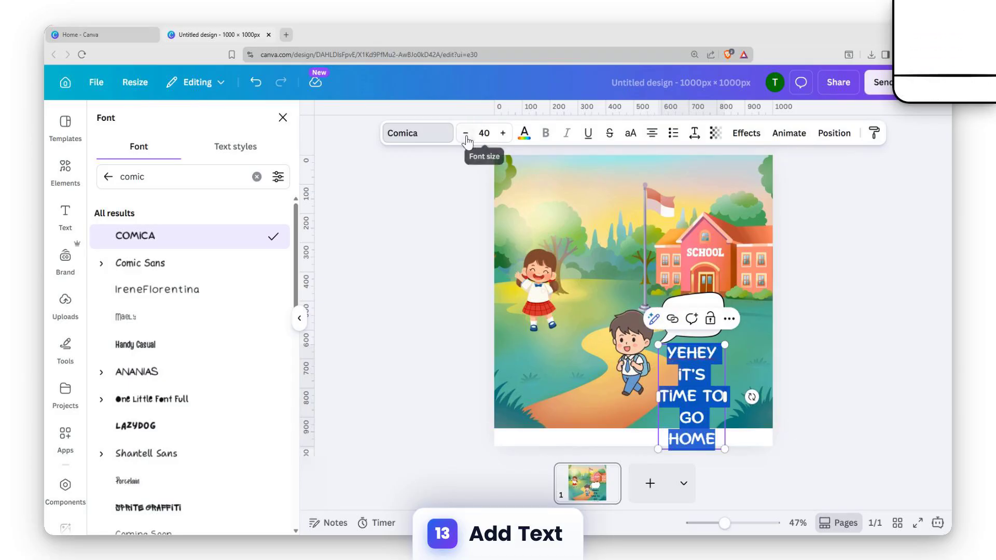
pyautogui.click(482, 134)
pyautogui.click(474, 262)
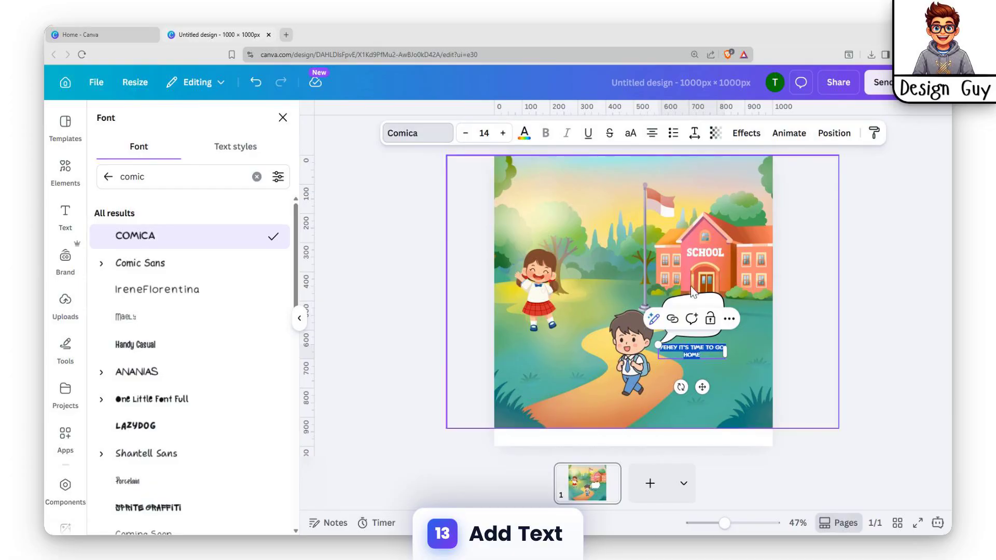
pyautogui.click(692, 292)
pyautogui.moveTo(667, 352); pyautogui.dragTo(703, 315)
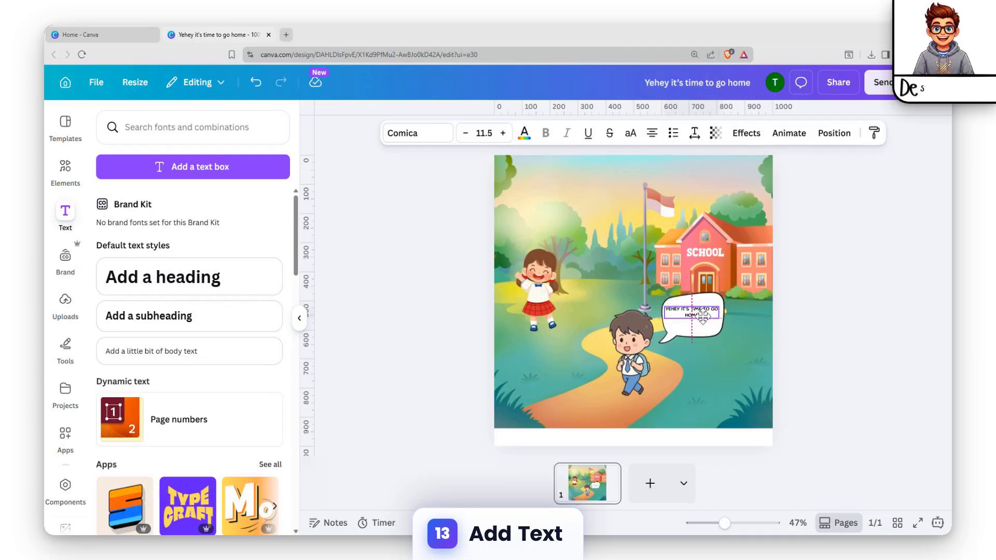
pyautogui.click(750, 309)
# Rotate the boy's caption very slightly to follow the tilt of the speech bubble
pyautogui.click(704, 316)
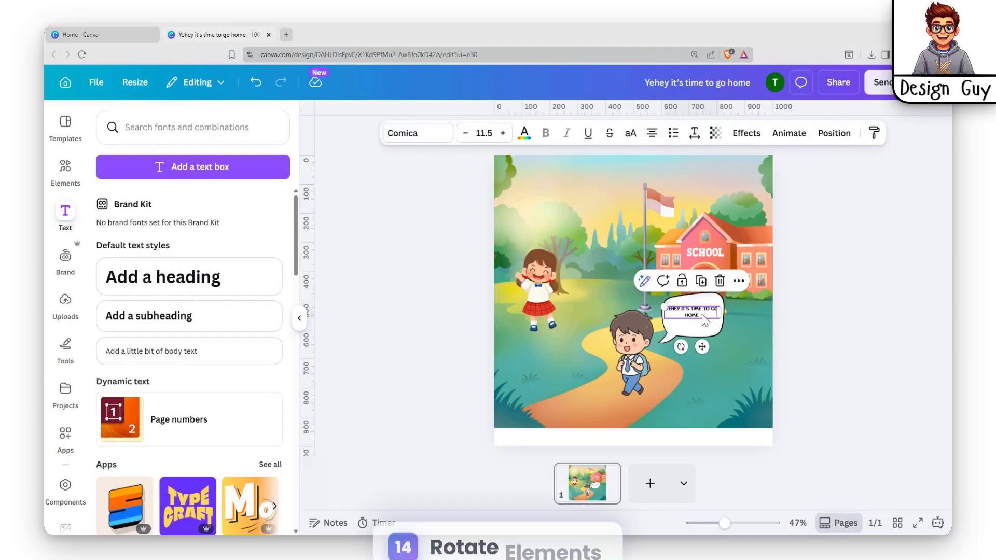
pyautogui.moveTo(681, 347); pyautogui.dragTo(686, 351)
pyautogui.click(725, 335)
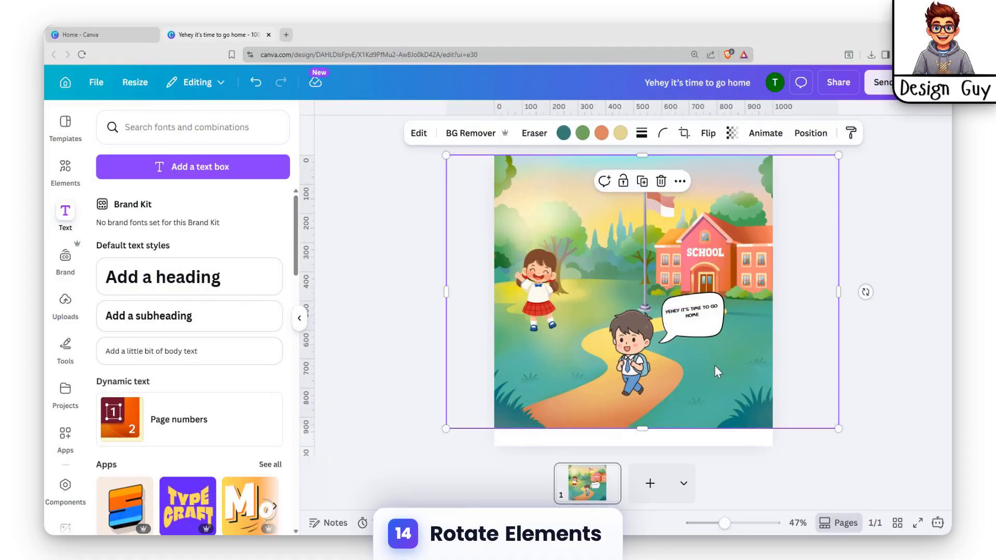
pyautogui.click(697, 318)
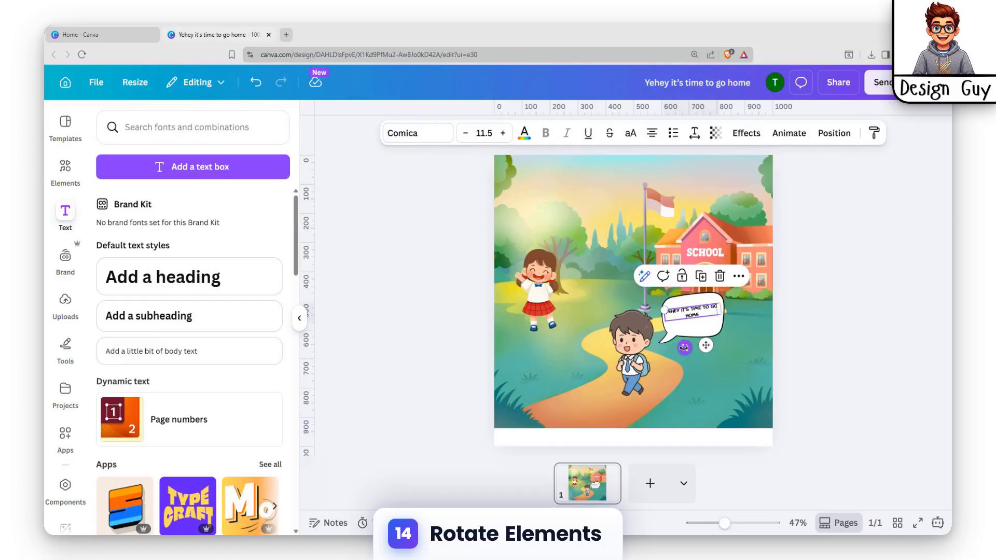
pyautogui.moveTo(684, 347); pyautogui.dragTo(681, 347)
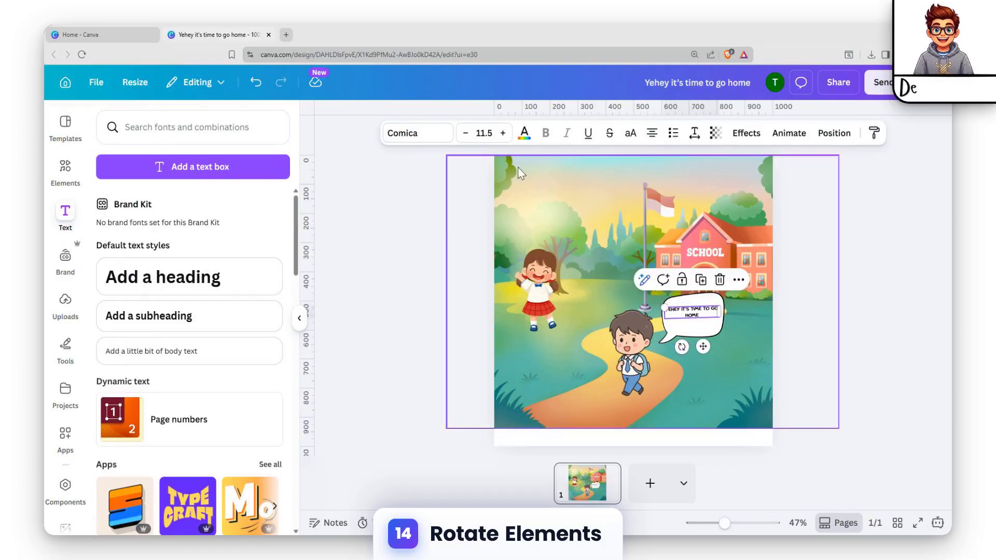
# Increase the boy's caption to font size 16.5
pyautogui.click(503, 134)
pyautogui.click(504, 133)
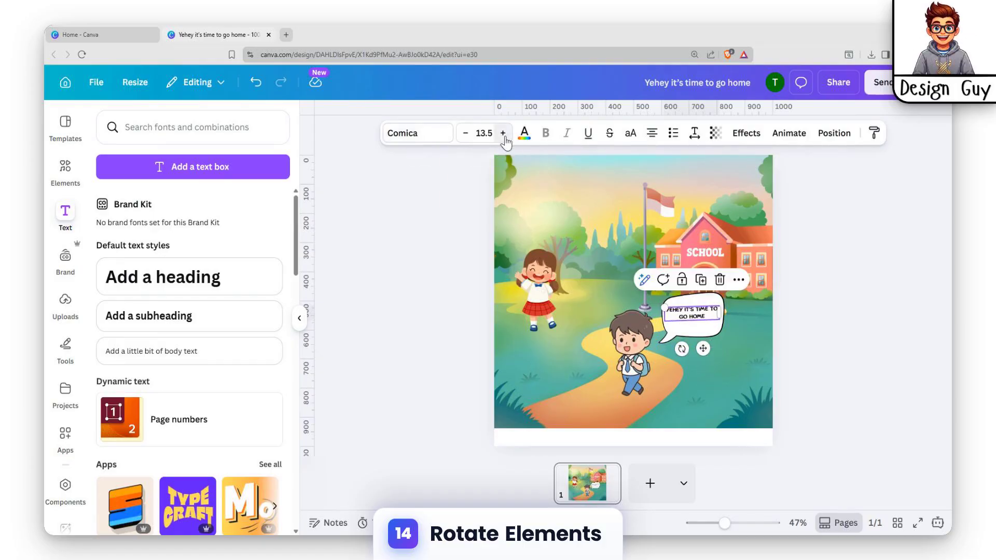
pyautogui.click(504, 135)
pyautogui.click(504, 135)
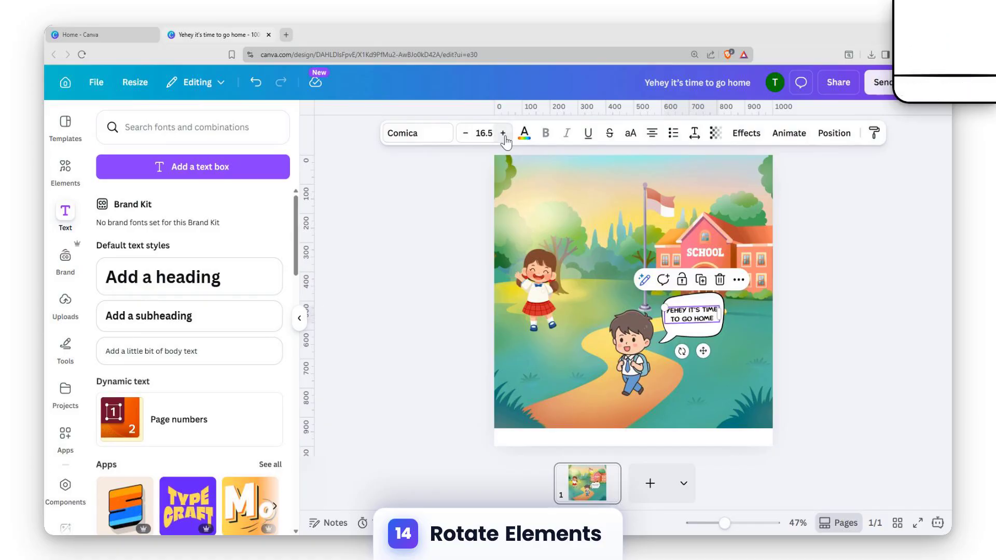
pyautogui.click(740, 307)
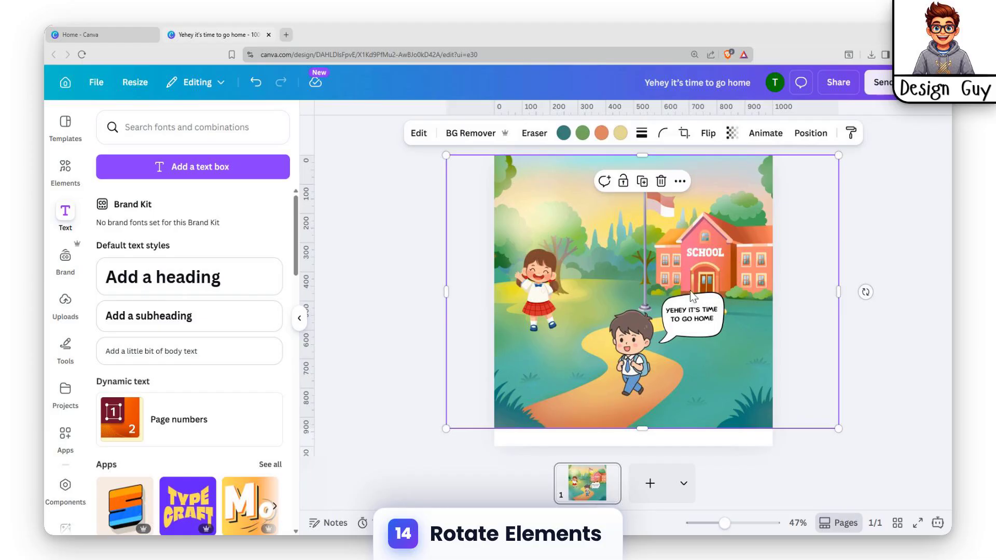
# Select the boy's bubble together with its caption and place a duplicate of both beside the girl's head
pyautogui.click(695, 327)
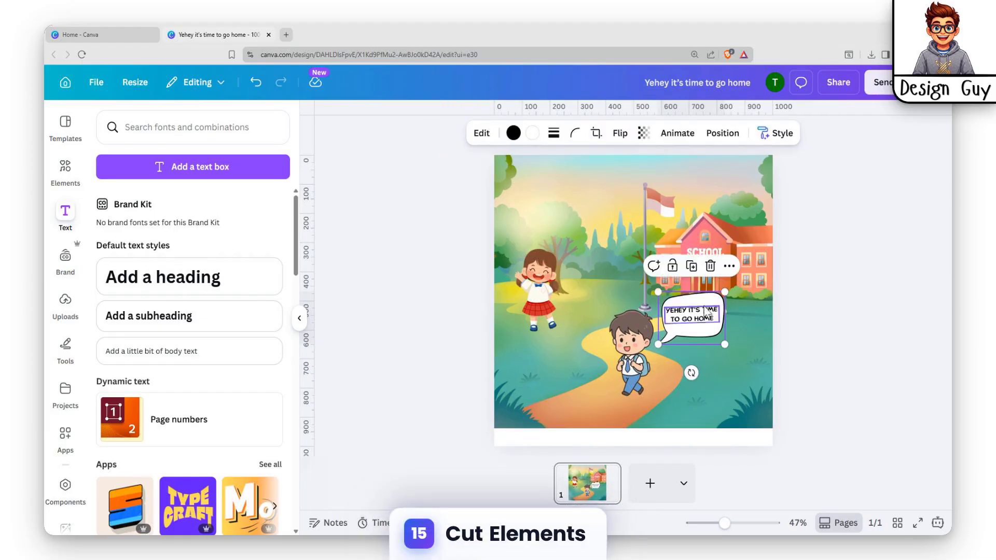
pyautogui.click(681, 319)
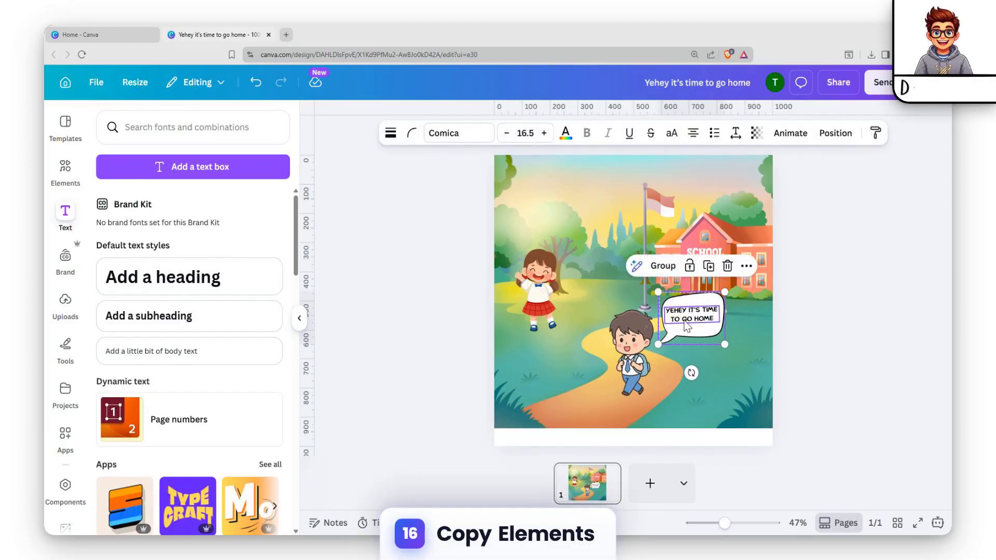
pyautogui.keyDown('alt'); pyautogui.moveTo(681, 318); pyautogui.dragTo(593, 251); pyautogui.keyUp('alt')
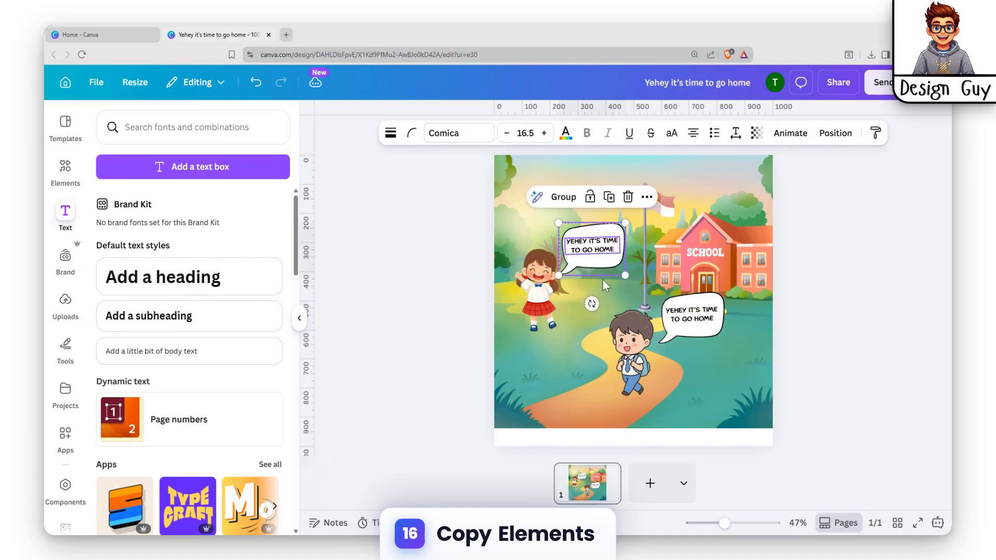
pyautogui.click(602, 279)
# Replace the girl's caption with "Hi", the boy's name and "where are going?"
pyautogui.doubleClick(598, 247)
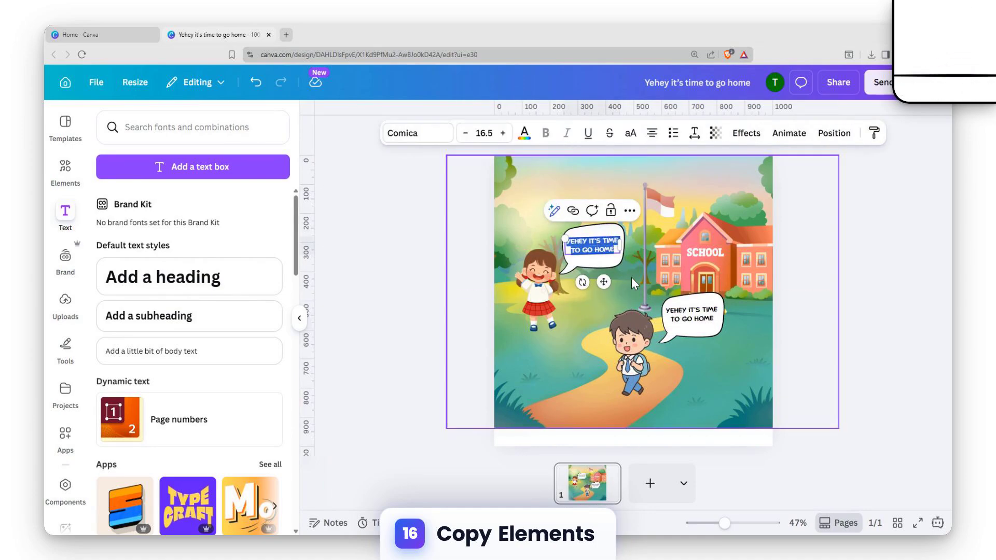
pyautogui.write('Hi')
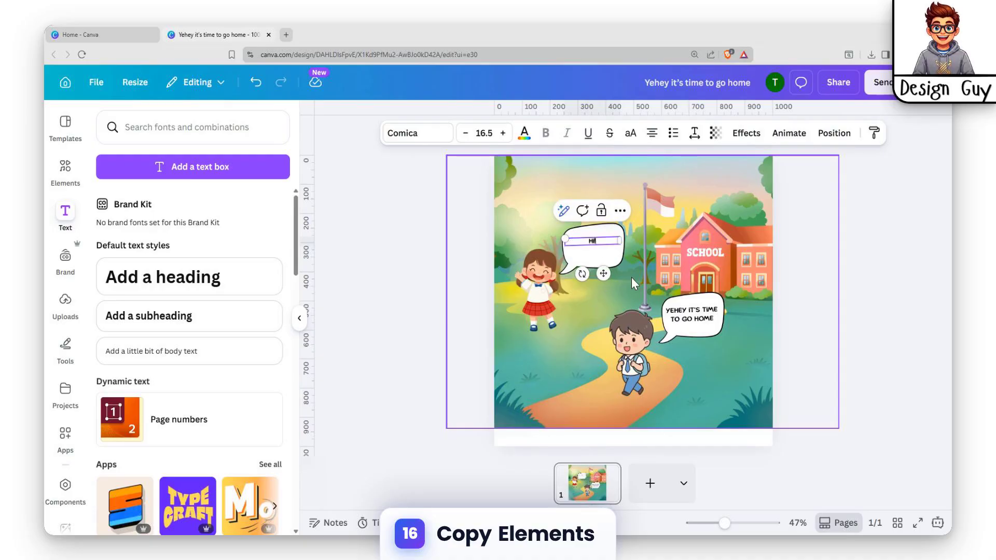
pyautogui.write(' J')
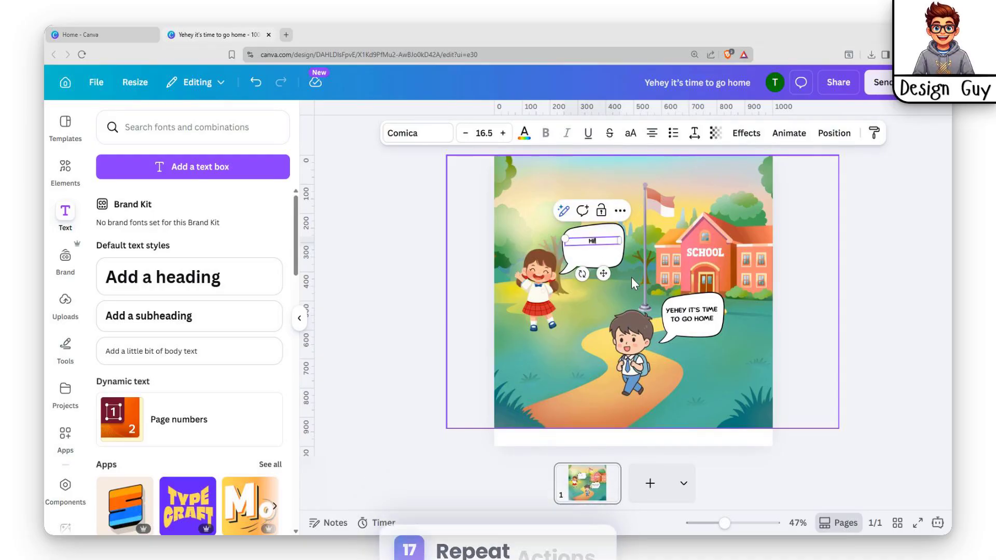
pyautogui.write('ohn where')
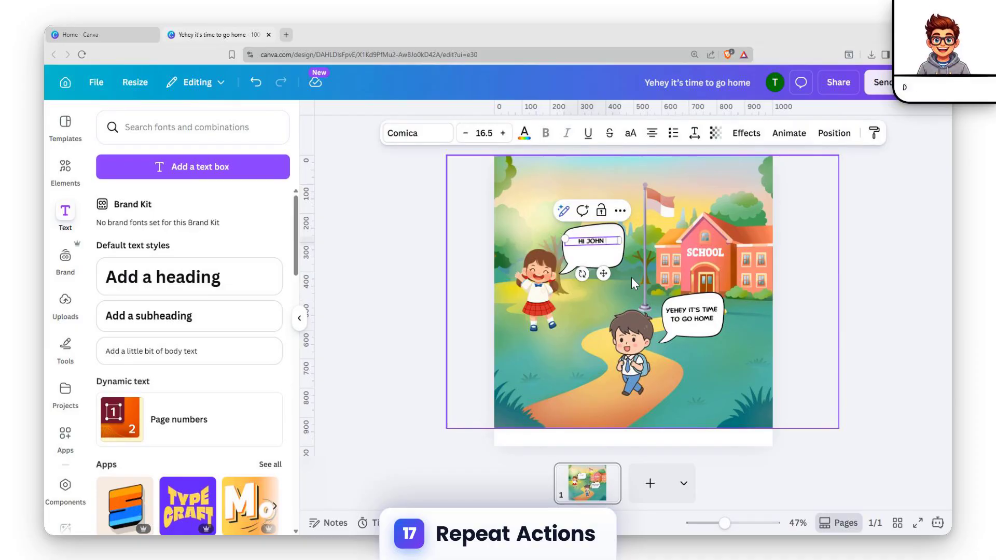
pyautogui.write(' are going?')
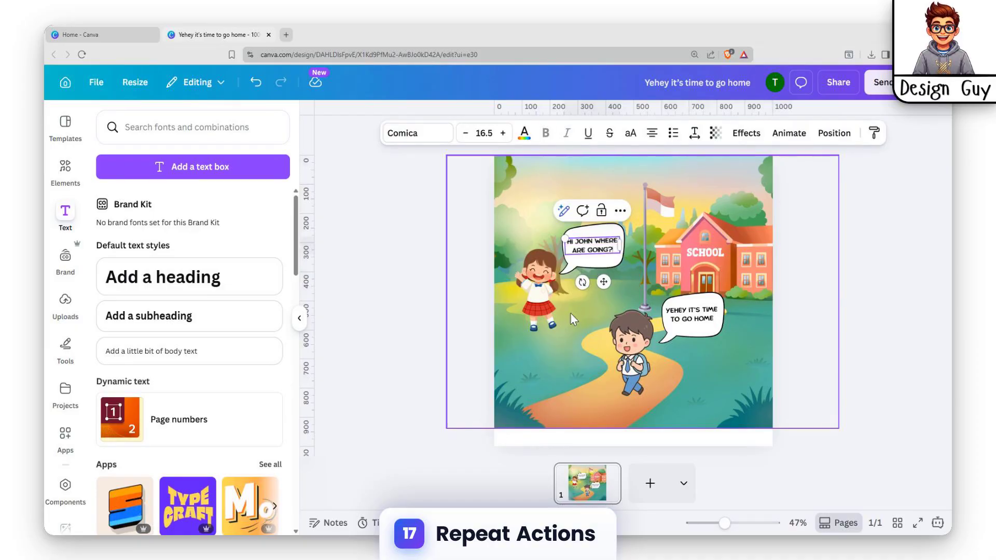
pyautogui.click(509, 221)
pyautogui.click(630, 352)
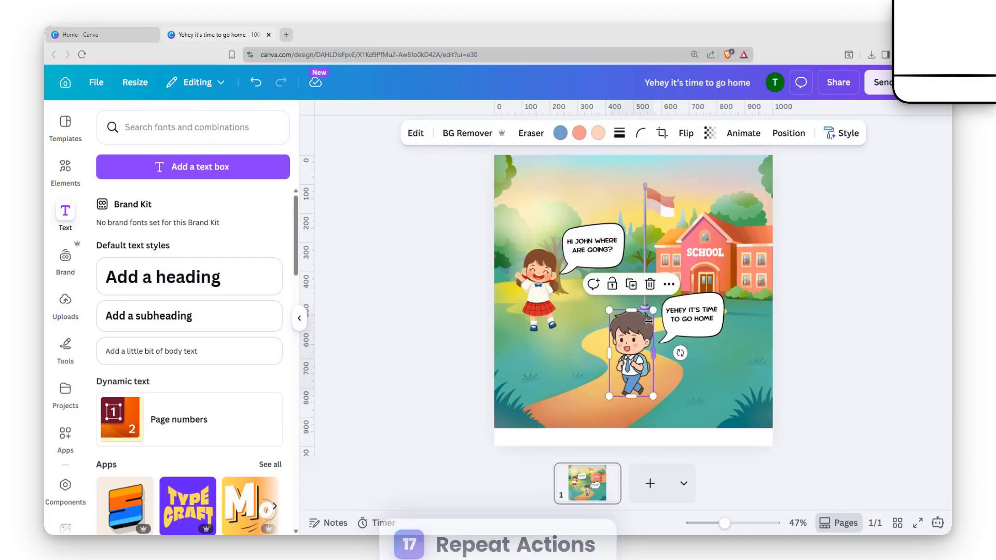
# Reword the girl's caption to "TAKE CARE" followed by the boy's name and an exclamation mark
pyautogui.click(597, 248)
pyautogui.doubleClick(597, 243)
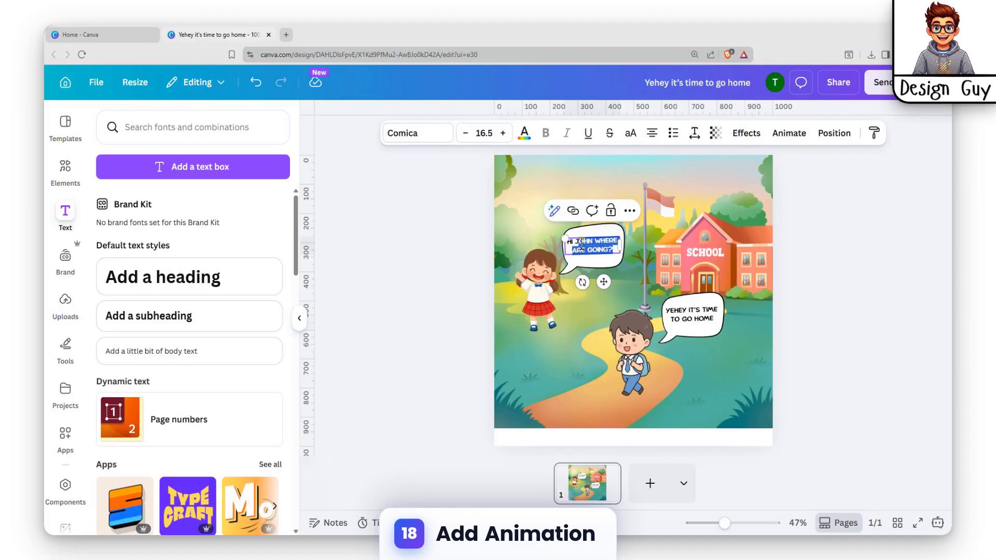
pyautogui.moveTo(581, 244); pyautogui.dragTo(565, 240)
pyautogui.press('Escape')
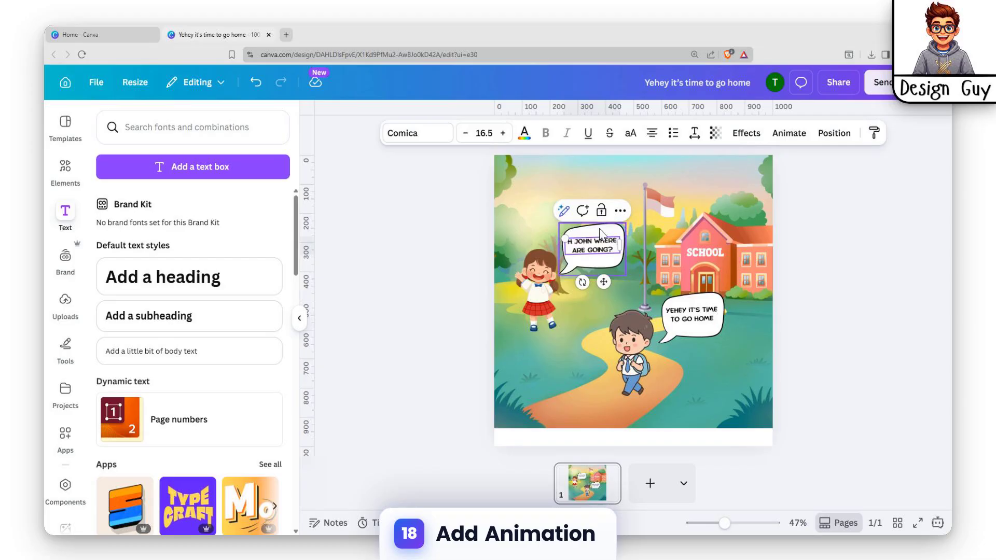
pyautogui.write('TAKE ')
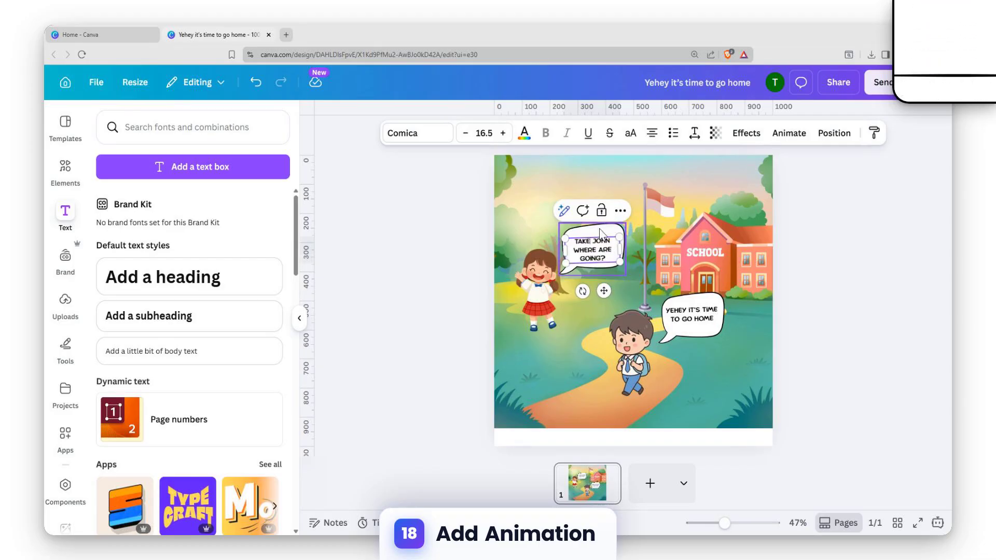
pyautogui.write('CAR')
pyautogui.hotkey('shift', 'Down')
pyautogui.write('!')
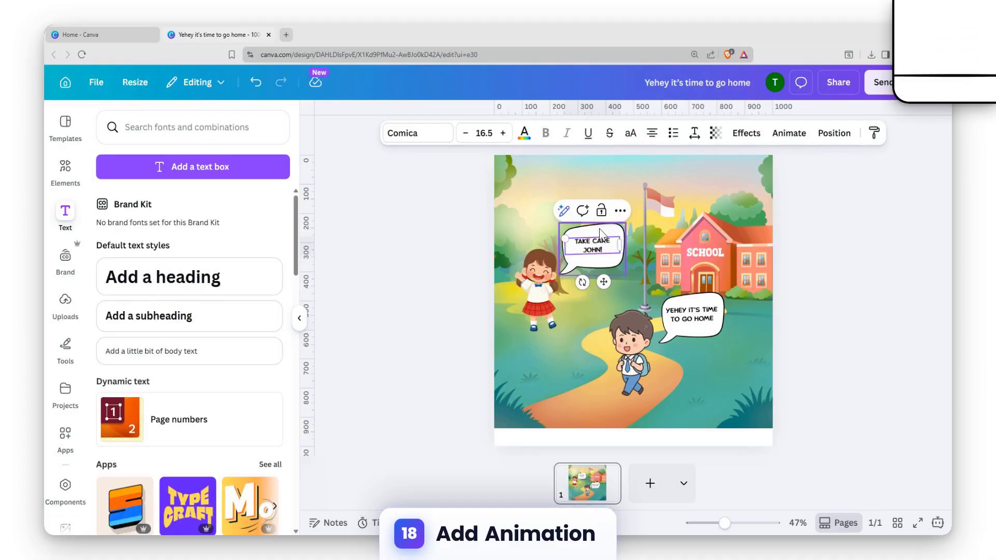
pyautogui.click(687, 225)
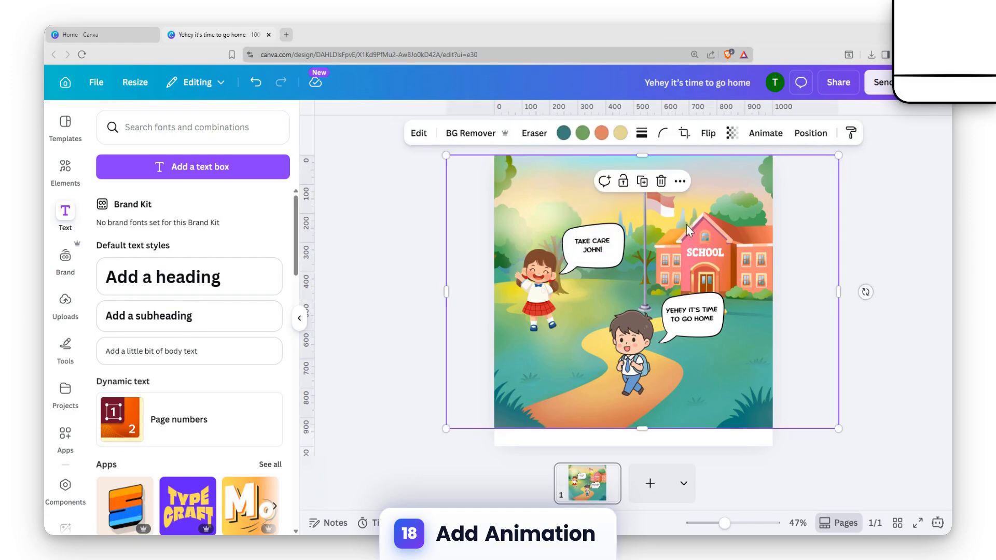
pyautogui.click(609, 245)
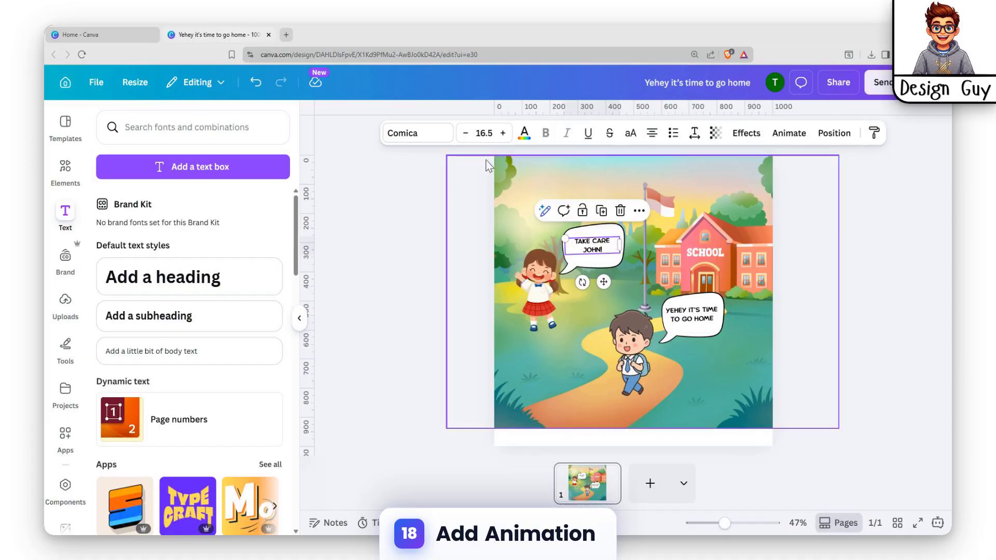
# Apply the Typewriter text animation to the girl's caption
pyautogui.click(703, 270)
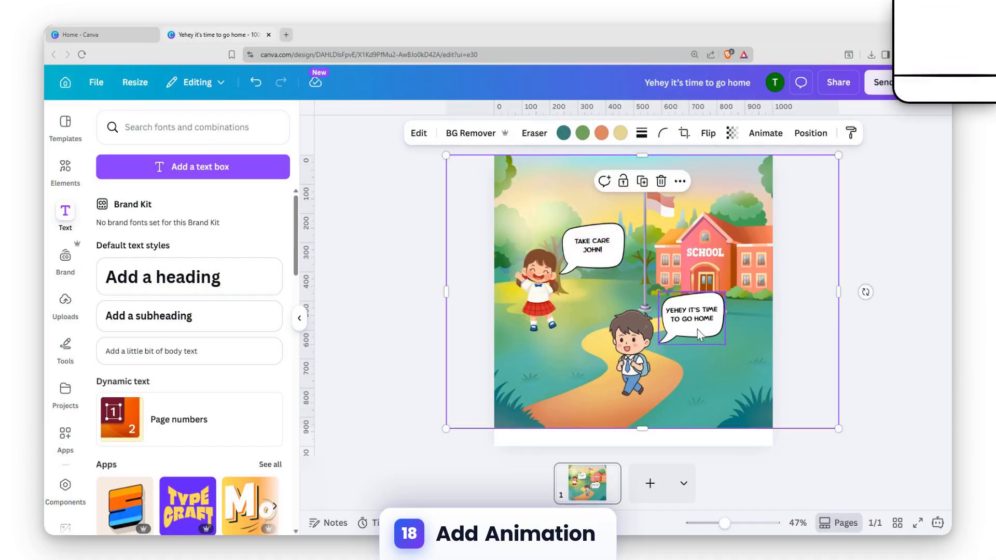
pyautogui.click(594, 248)
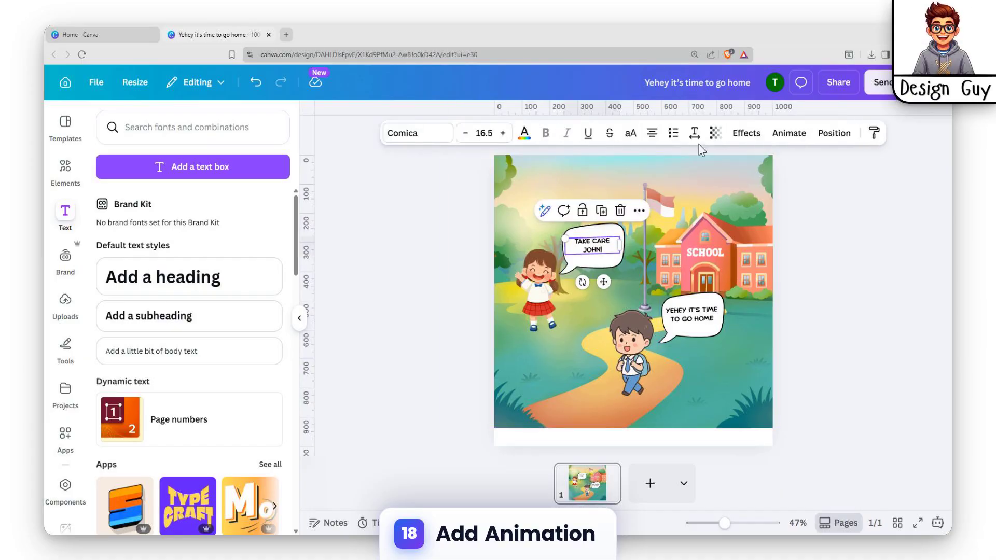
pyautogui.click(790, 133)
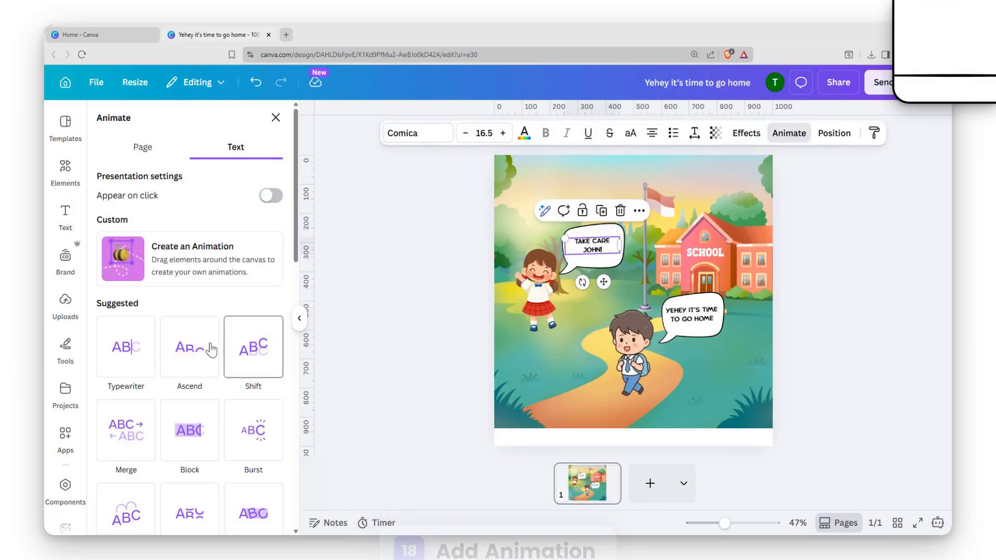
pyautogui.click(134, 357)
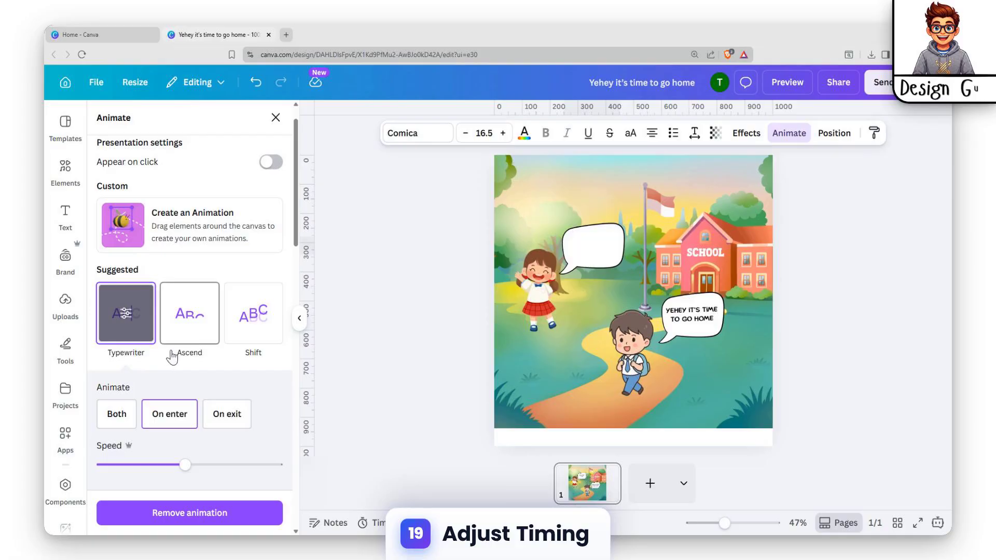
# Apply the Typewriter text animation to the boy's caption
pyautogui.click(695, 314)
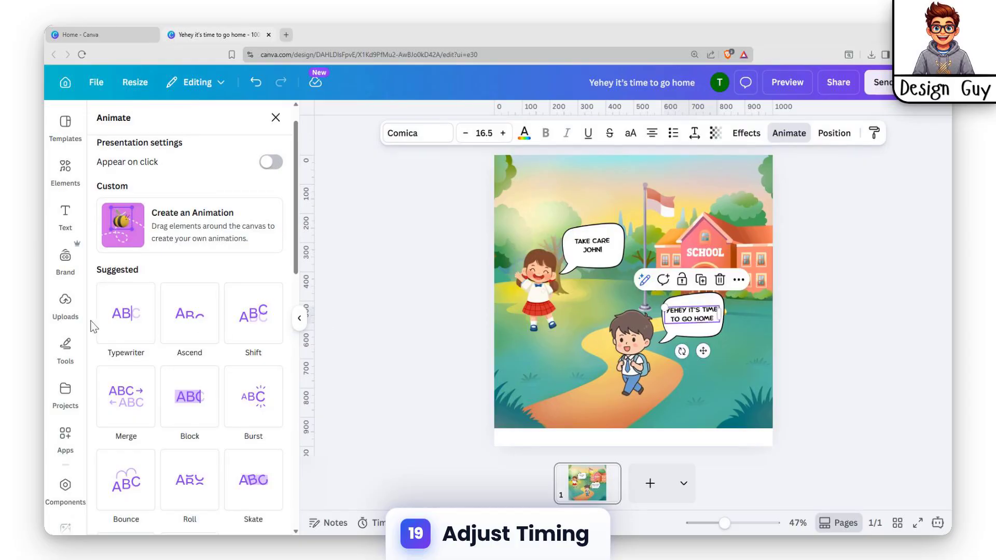
pyautogui.click(124, 323)
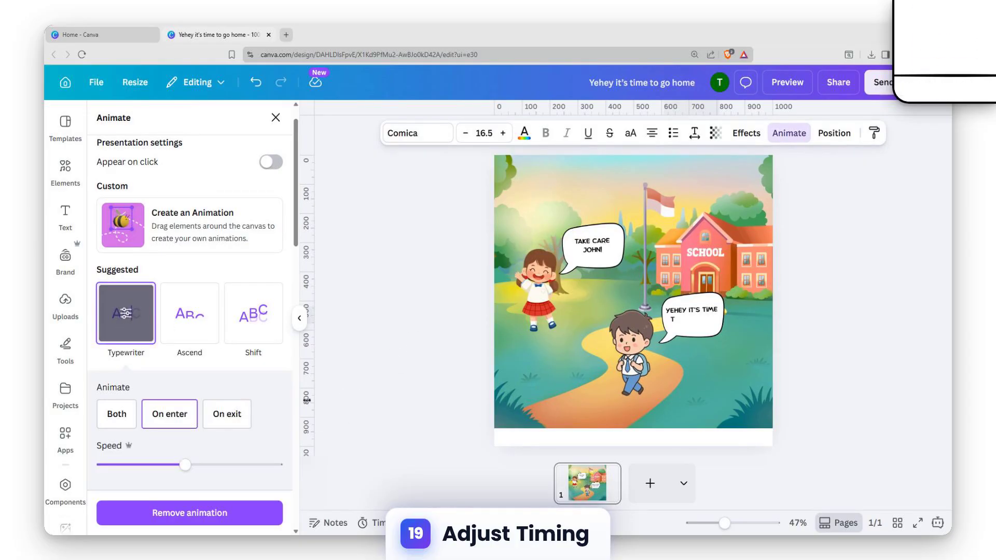
pyautogui.scroll(-5, 216, 400)
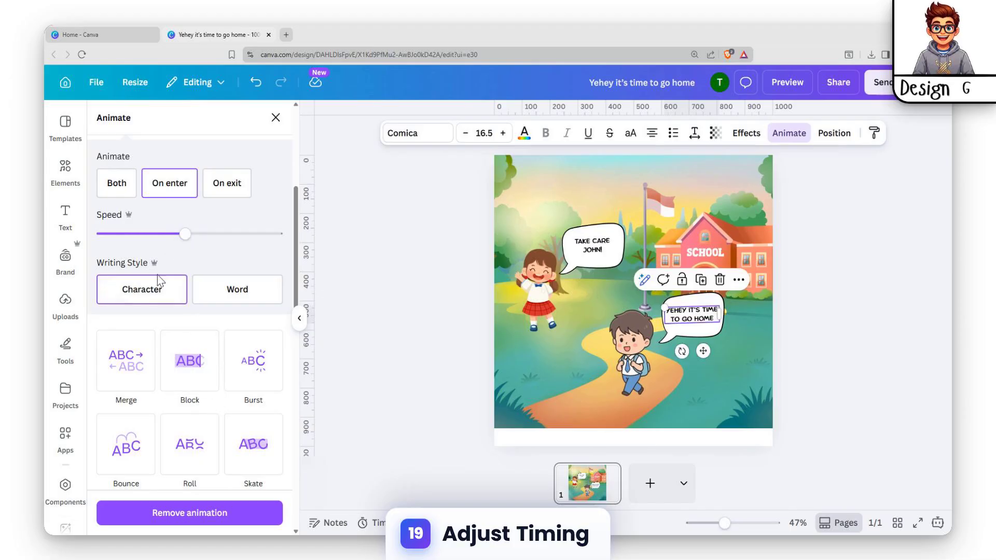
# Show the element timing of the boy's caption and trim its start so it enters a little before the middle of the page
pyautogui.click(753, 324)
pyautogui.click(707, 329)
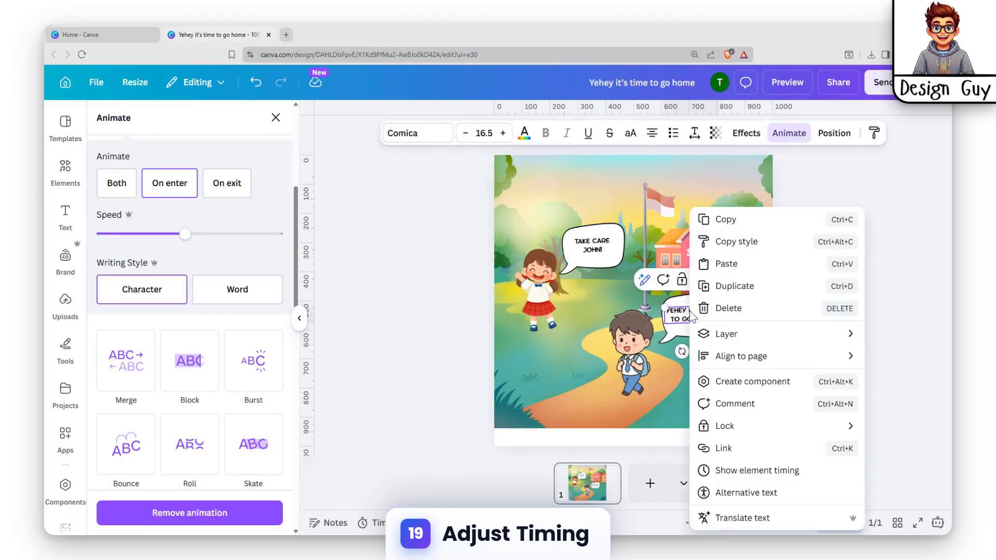
pyautogui.rightClick(693, 325)
pyautogui.click(784, 470)
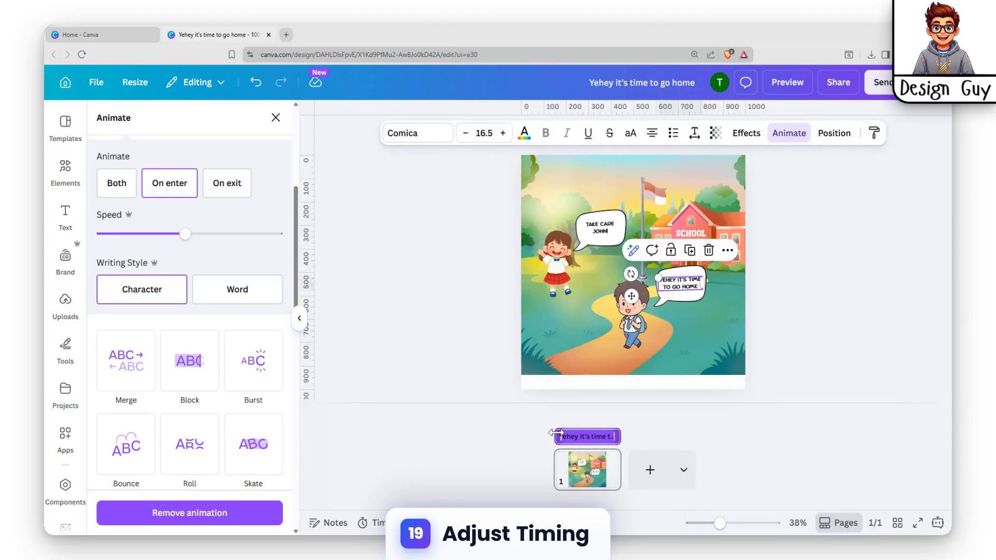
pyautogui.moveTo(556, 432); pyautogui.dragTo(584, 433)
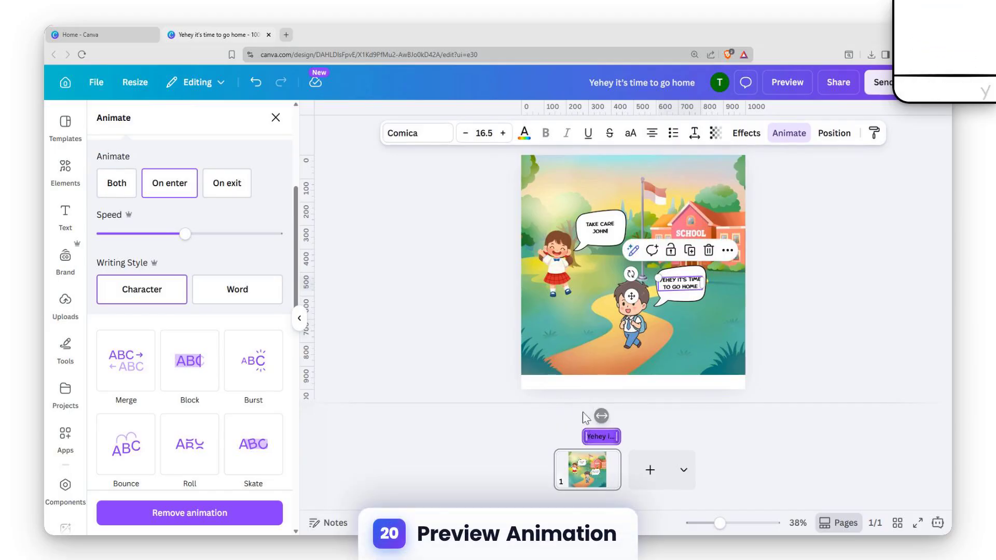
# Play a preview of the animated scene to check the caption timing, and close the preview
pyautogui.click(787, 83)
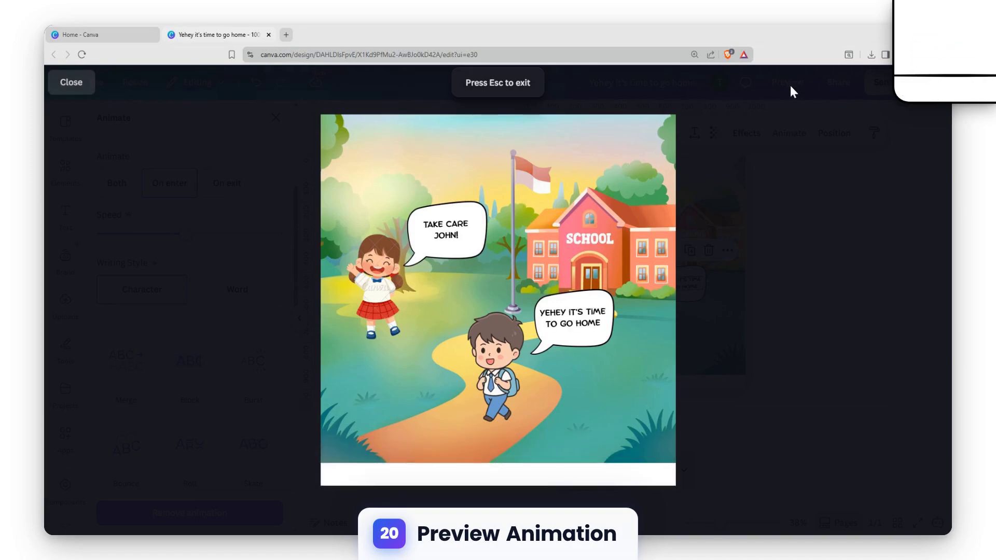
pyautogui.click(69, 91)
pyautogui.click(728, 313)
# Replace the boy's caption with "See you tomorrow" followed by the girl's name and an exclamation mark
pyautogui.click(669, 290)
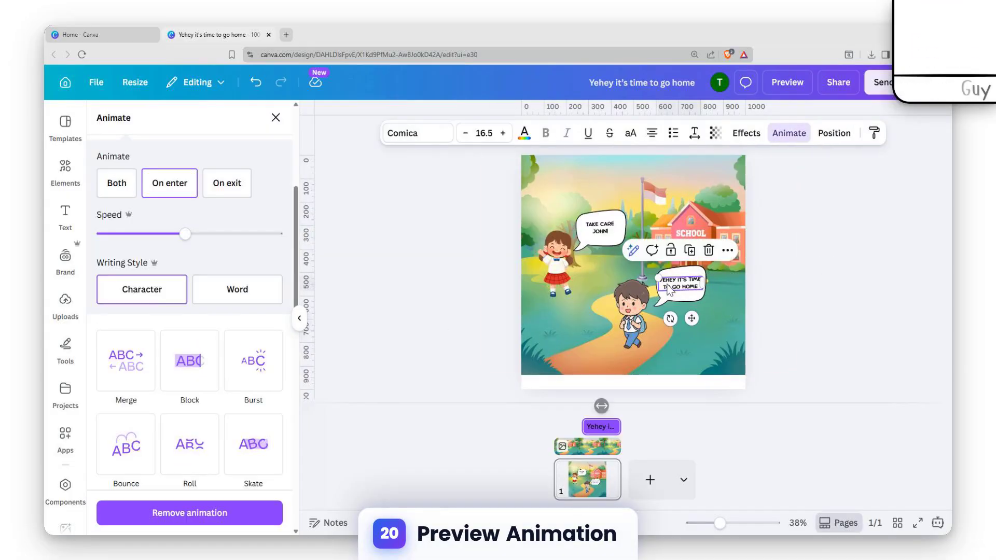
pyautogui.click(739, 275)
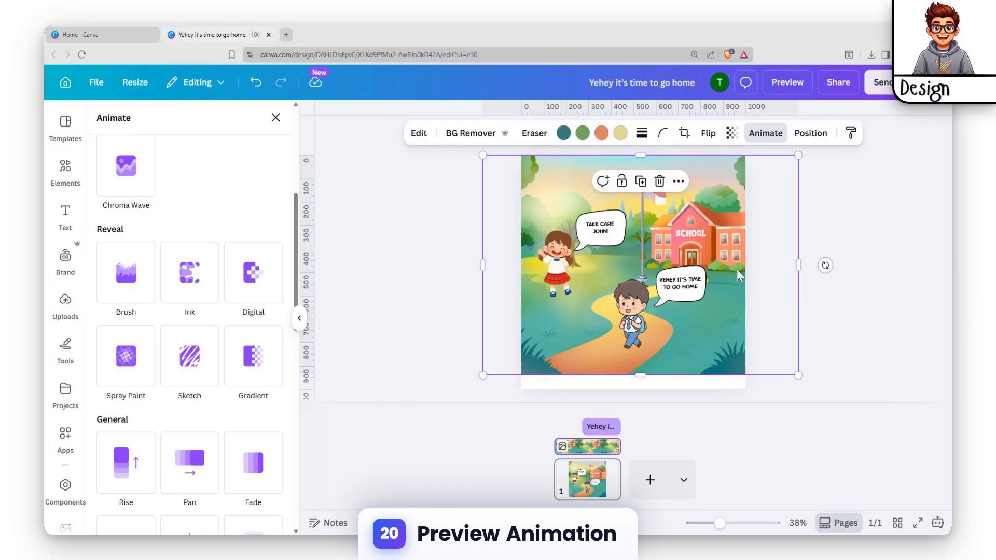
pyautogui.click(701, 285)
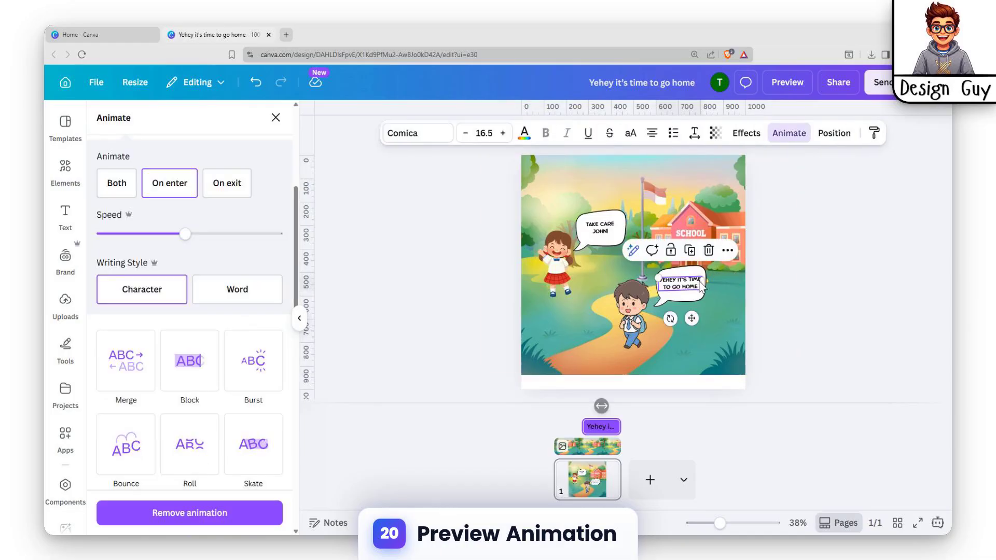
pyautogui.doubleClick(695, 280)
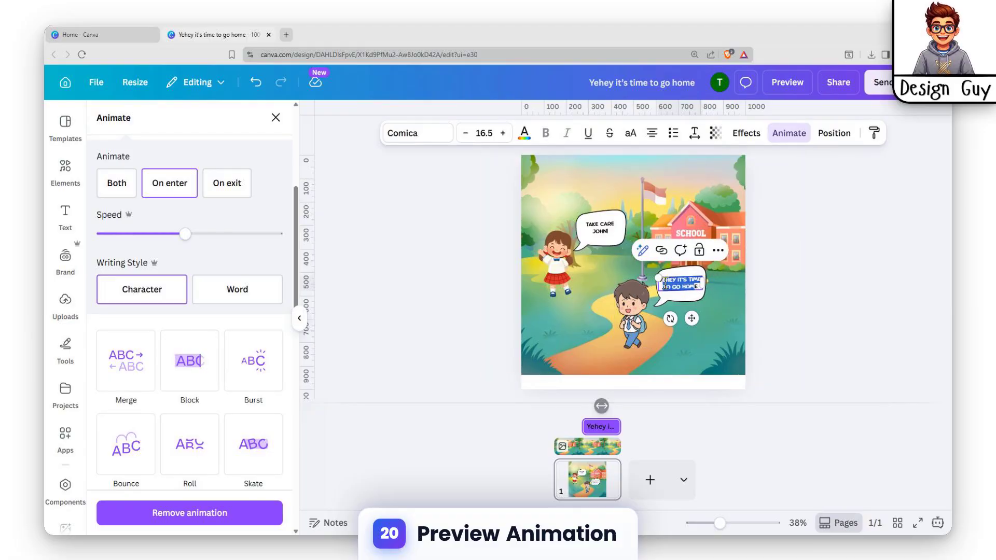
pyautogui.moveTo(701, 288); pyautogui.dragTo(664, 281)
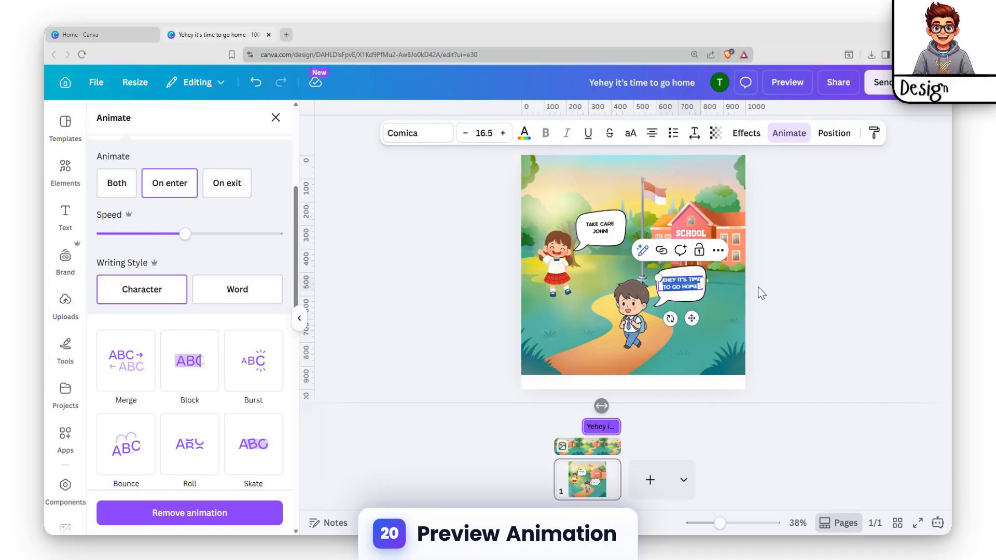
pyautogui.write('S')
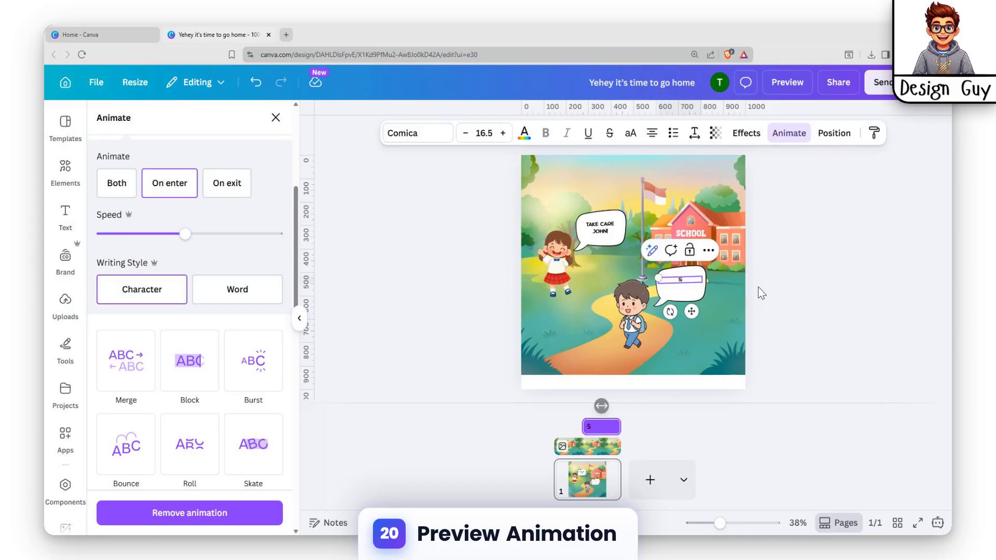
pyautogui.write('ee yo')
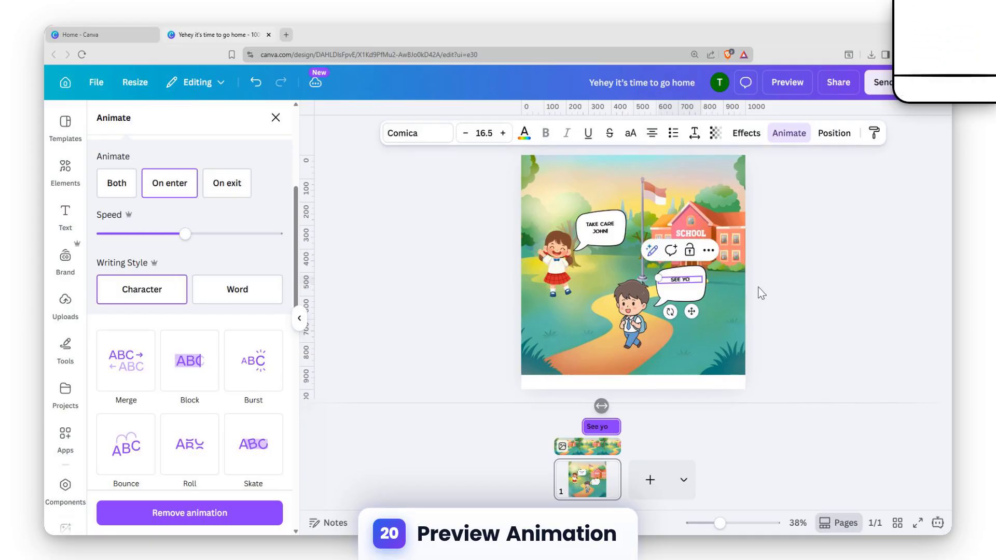
pyautogui.write('u to')
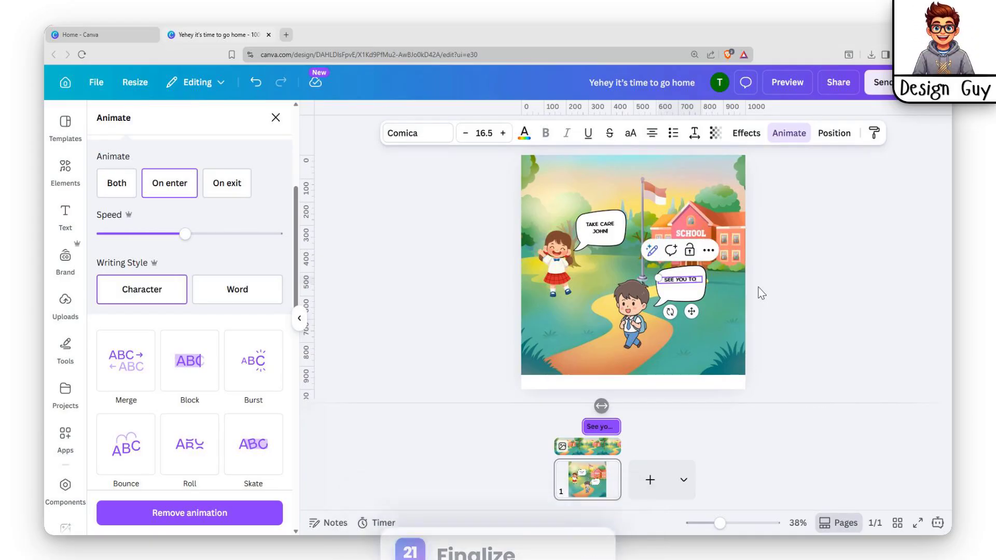
pyautogui.write('morr')
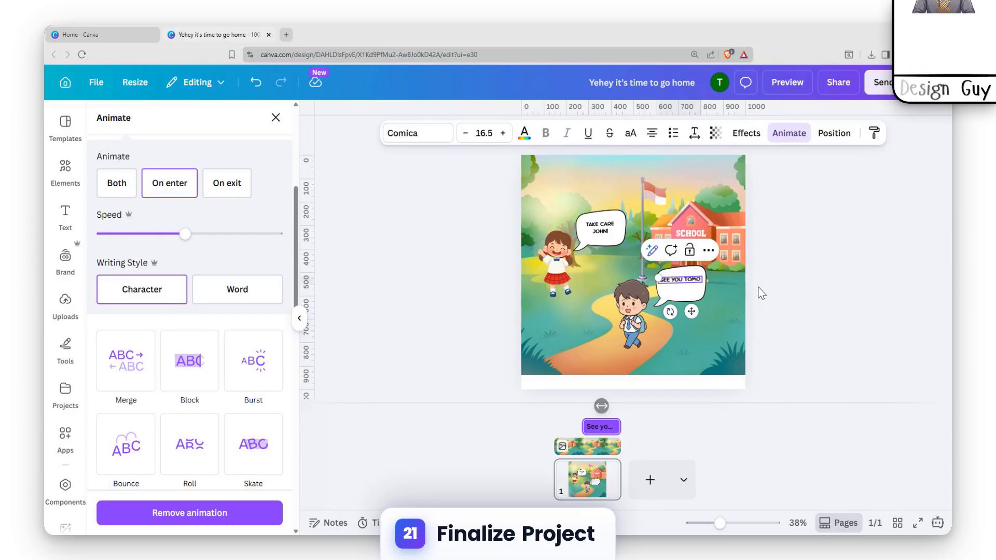
pyautogui.write('ow')
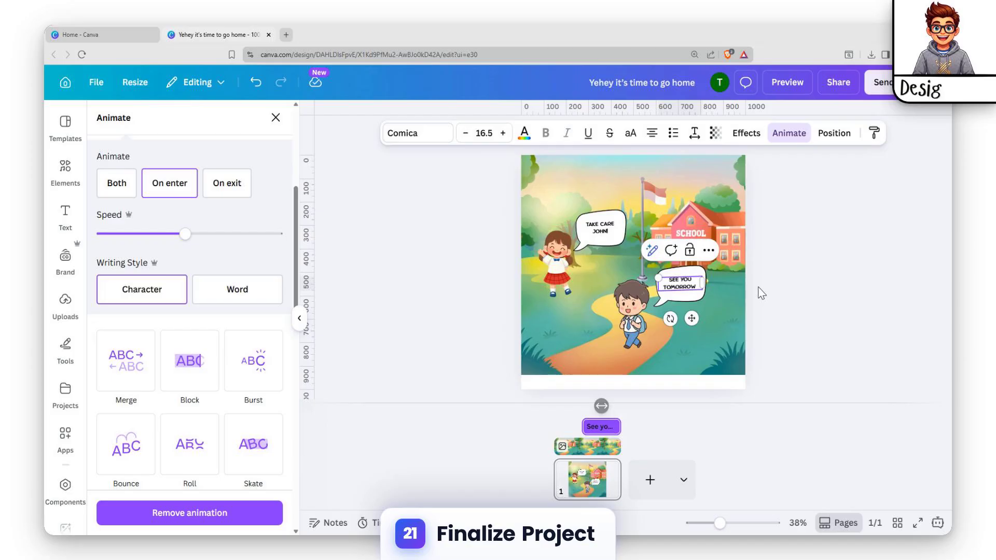
pyautogui.write(' Sa')
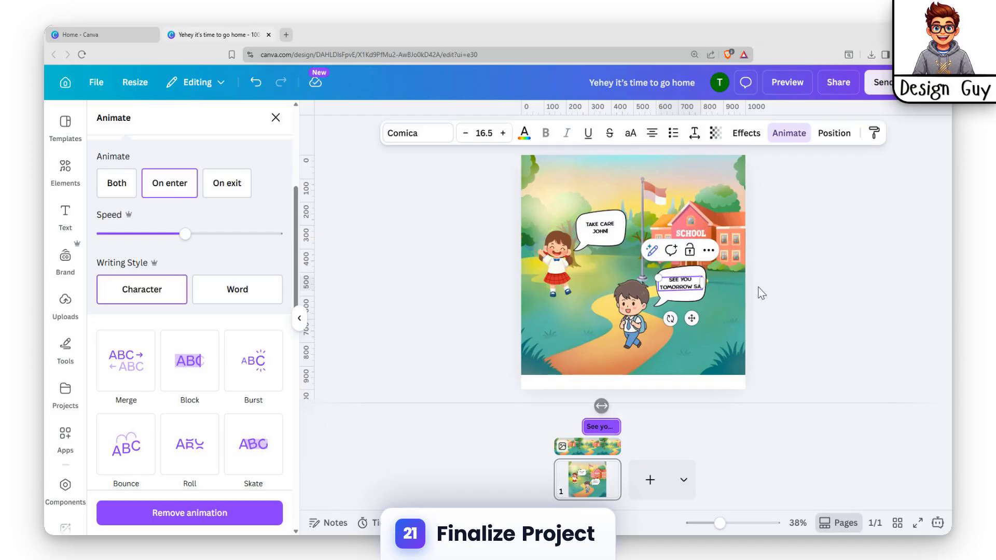
pyautogui.write('rah')
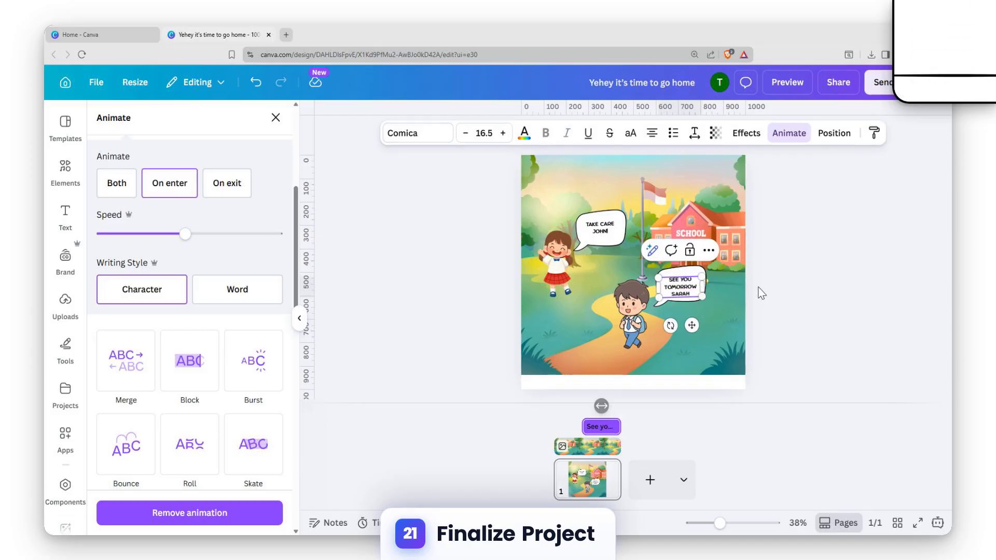
pyautogui.click(724, 300)
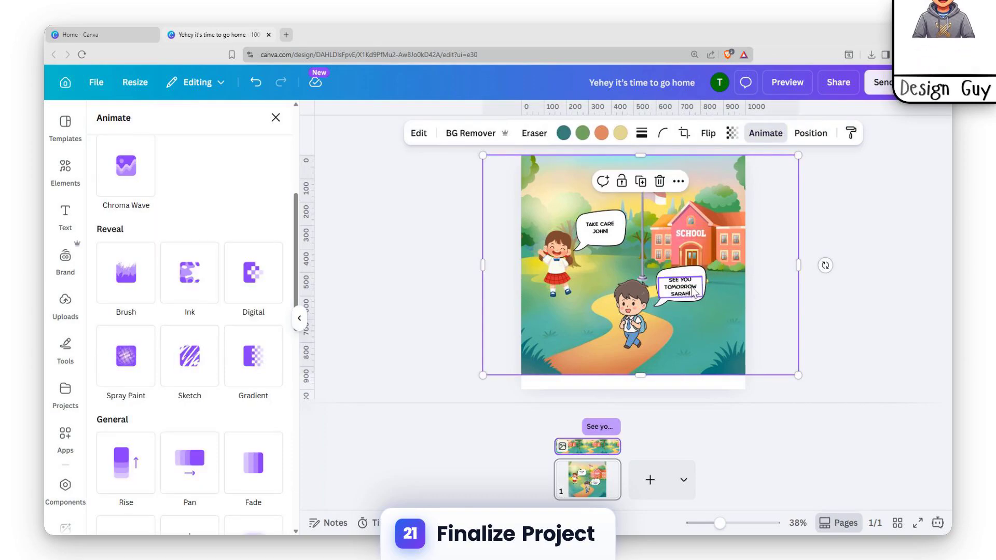
pyautogui.click(674, 285)
pyautogui.click(655, 294)
pyautogui.click(672, 285)
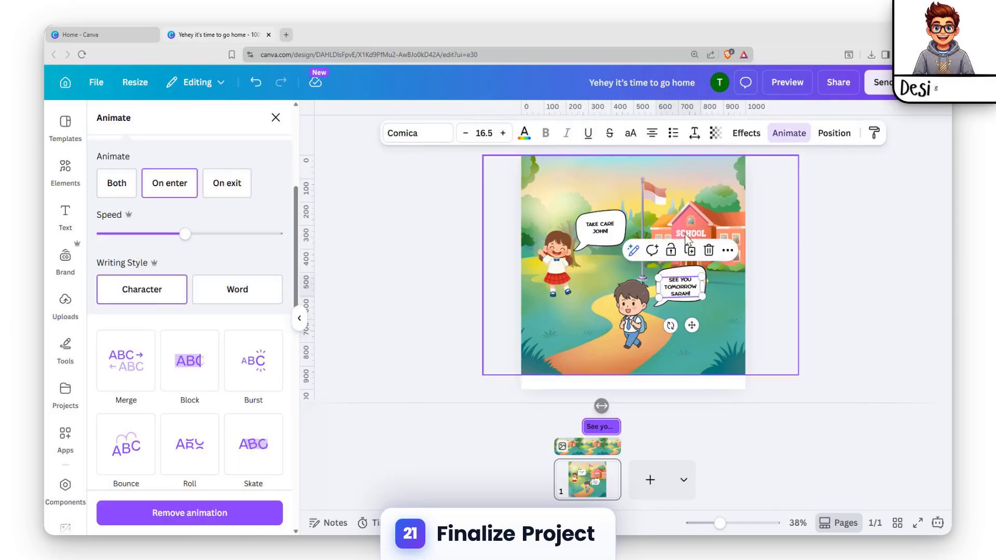
# Preview the scene again with the boy's reworded caption and exit the preview
pyautogui.click(736, 287)
pyautogui.click(784, 83)
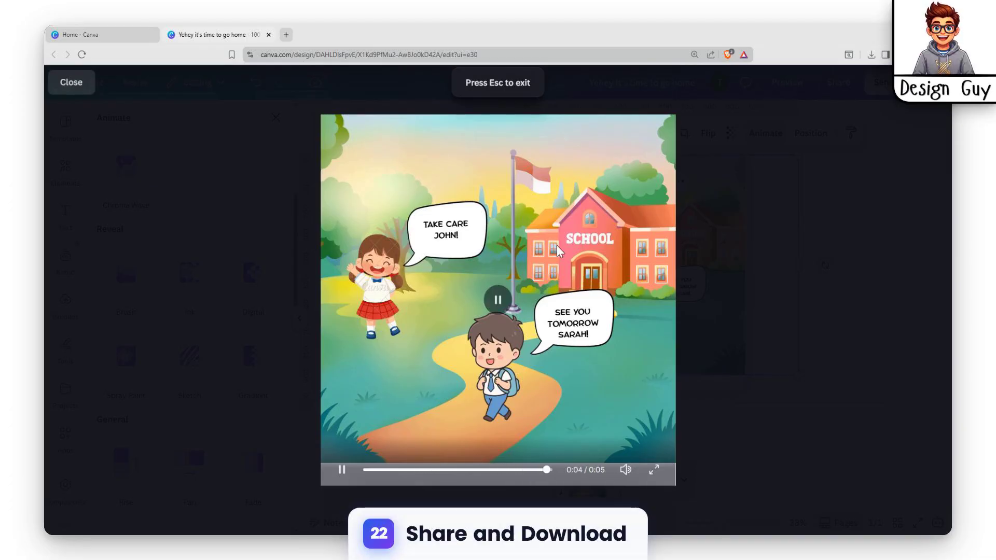
pyautogui.click(729, 250)
pyautogui.press('Escape')
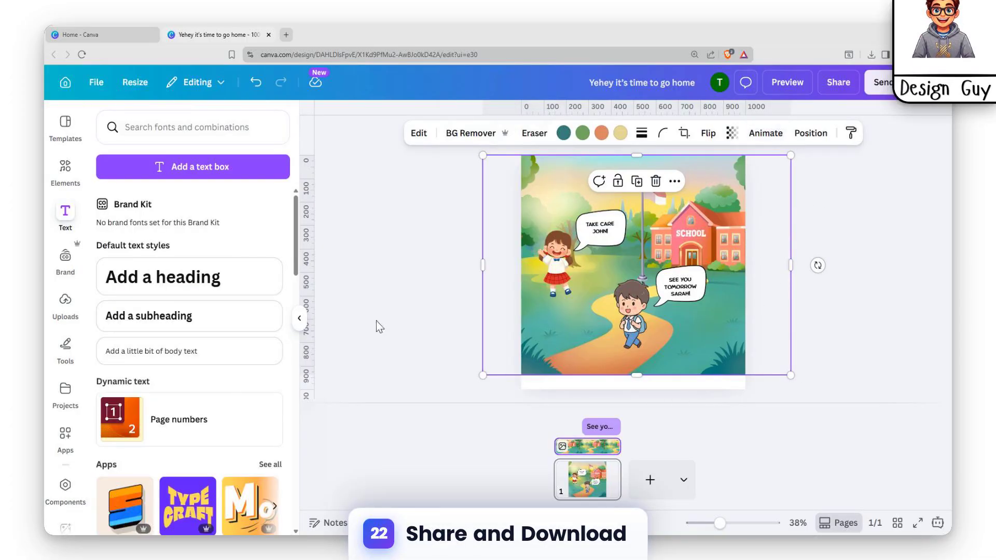
# Stretch the school background down to the page's lower edge so it covers the blank strip
pyautogui.click(436, 246)
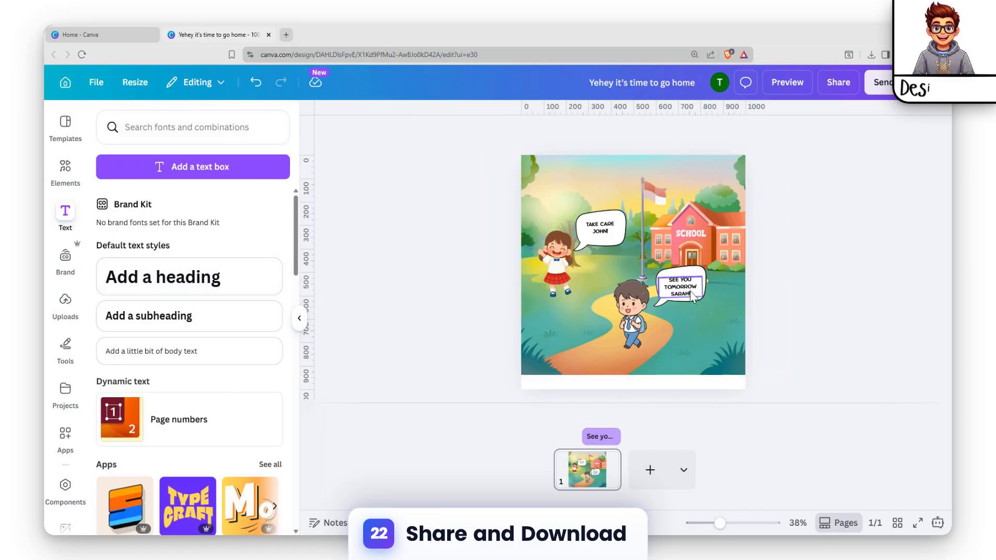
pyautogui.click(621, 362)
pyautogui.moveTo(639, 375); pyautogui.dragTo(640, 389)
pyautogui.click(854, 275)
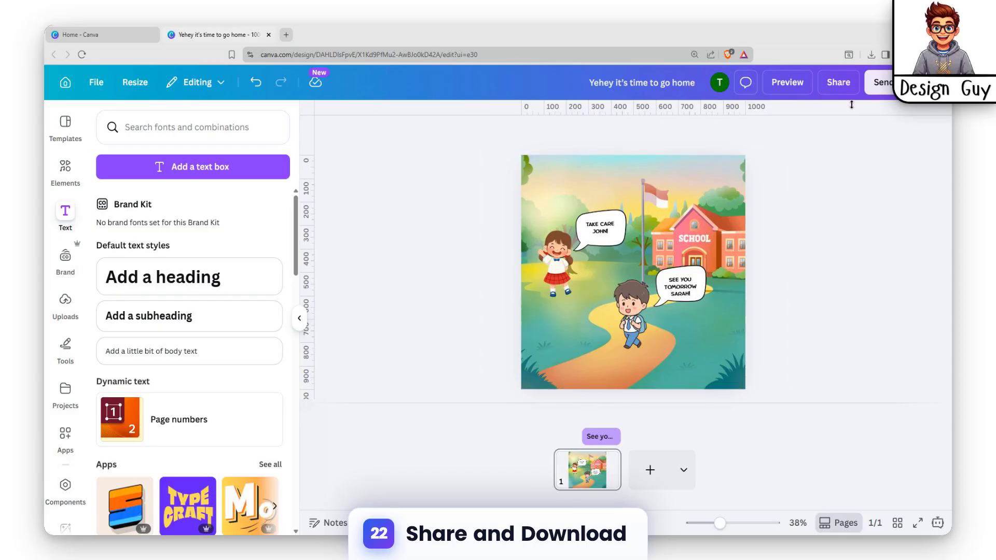
# Open the download settings for the design as MP4 Video and raise the quality to 2,880 × 2,880 px
pyautogui.click(839, 83)
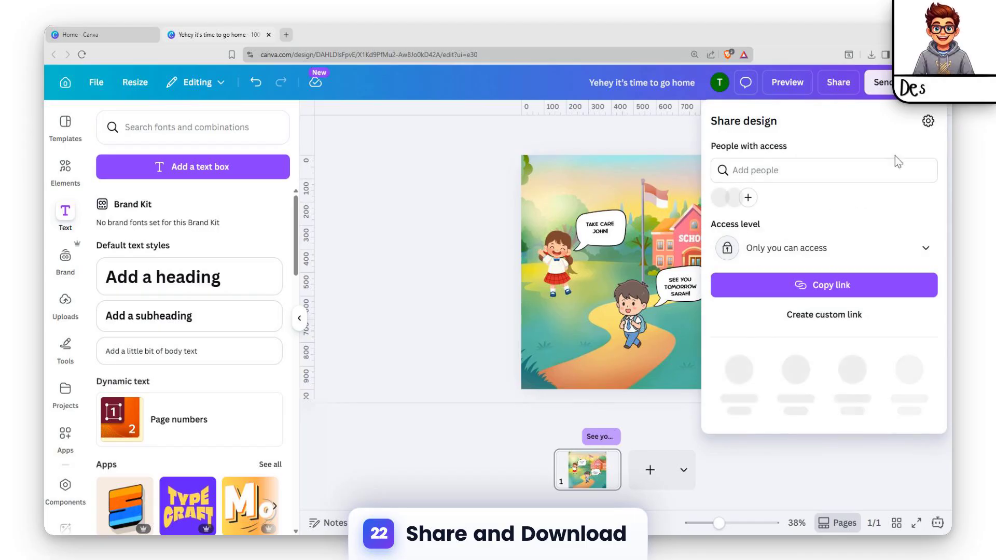
pyautogui.click(737, 368)
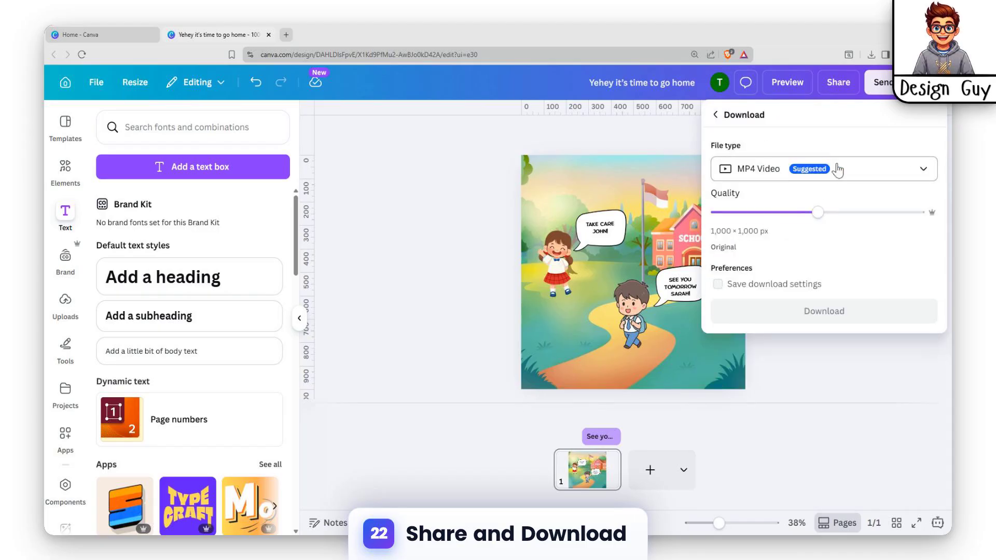
pyautogui.moveTo(819, 218); pyautogui.dragTo(921, 214)
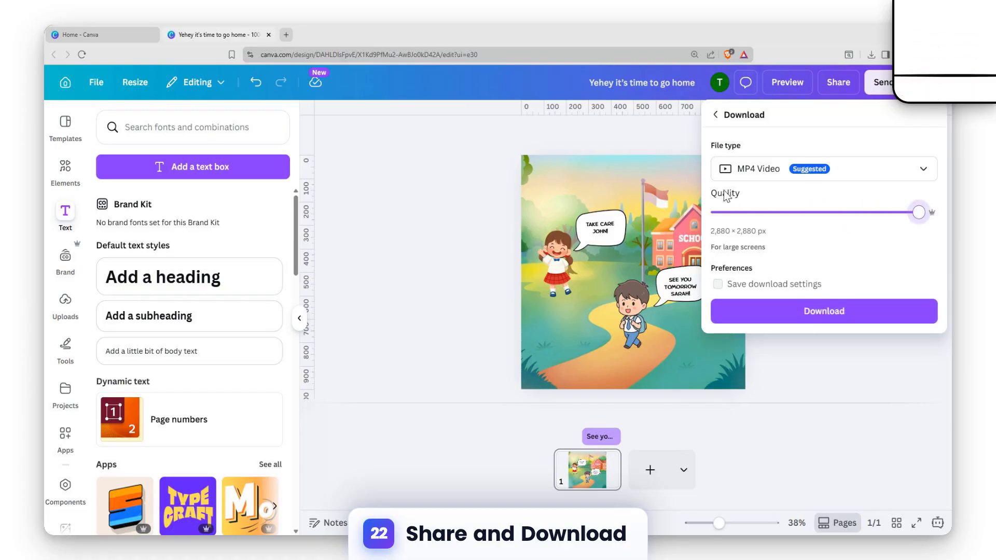